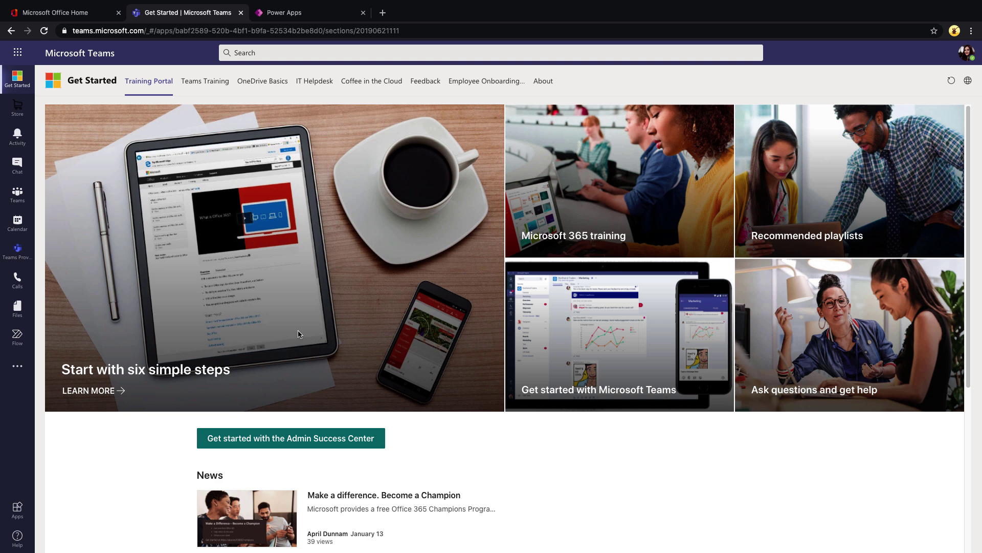
Step: Open the Team templates list in the Microsoft Teams admin center, reached through the Microsoft 365 admin center
left_click(92, 19)
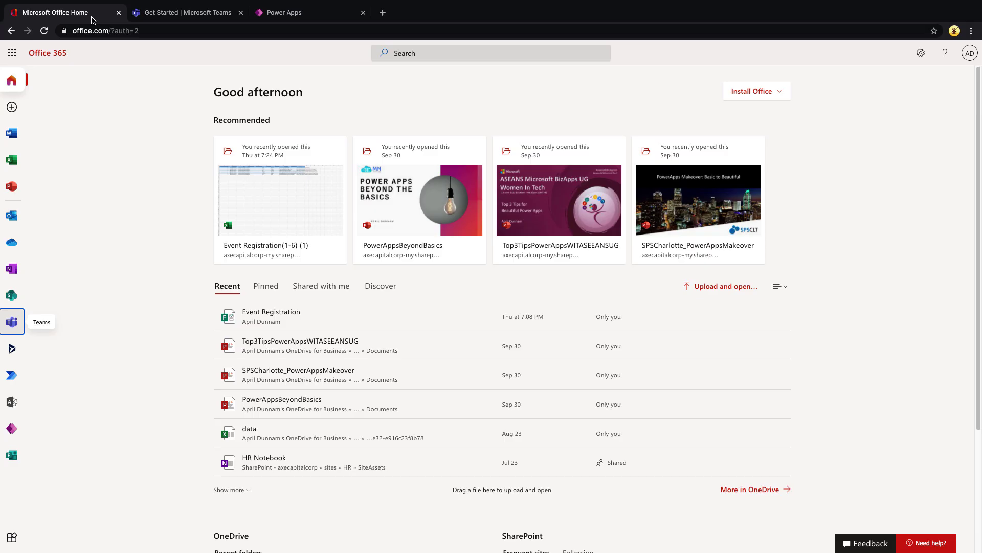
left_click(111, 291)
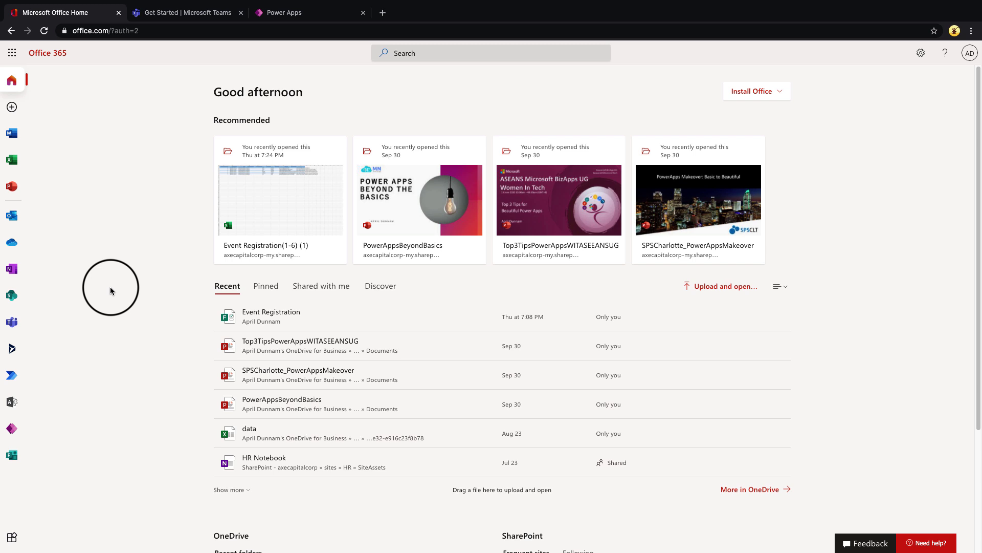
left_click(16, 409)
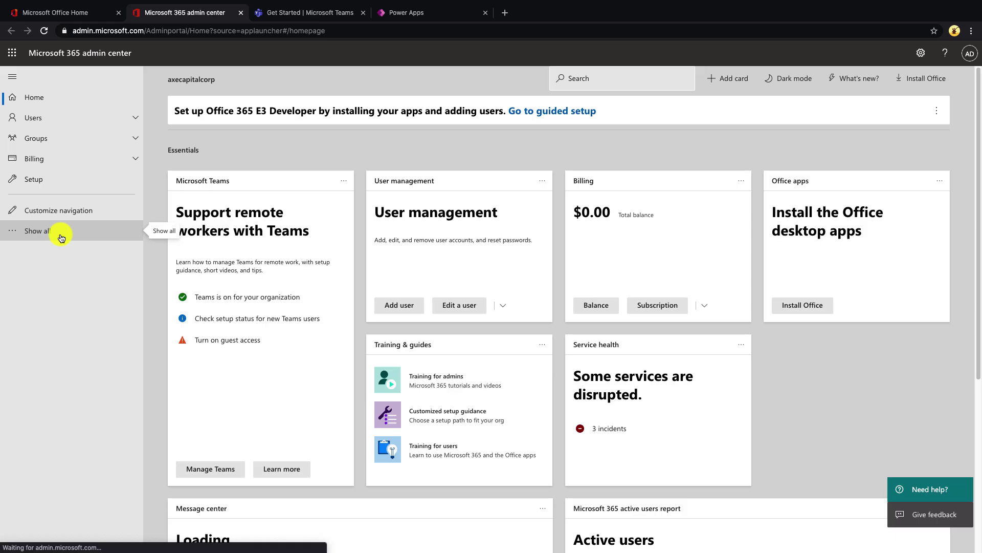
left_click(60, 226)
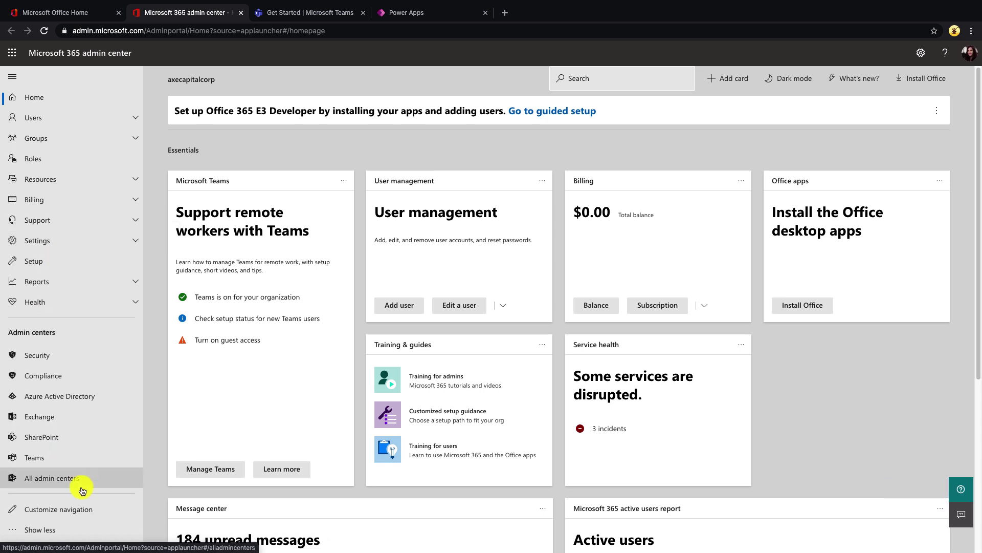
left_click(56, 459)
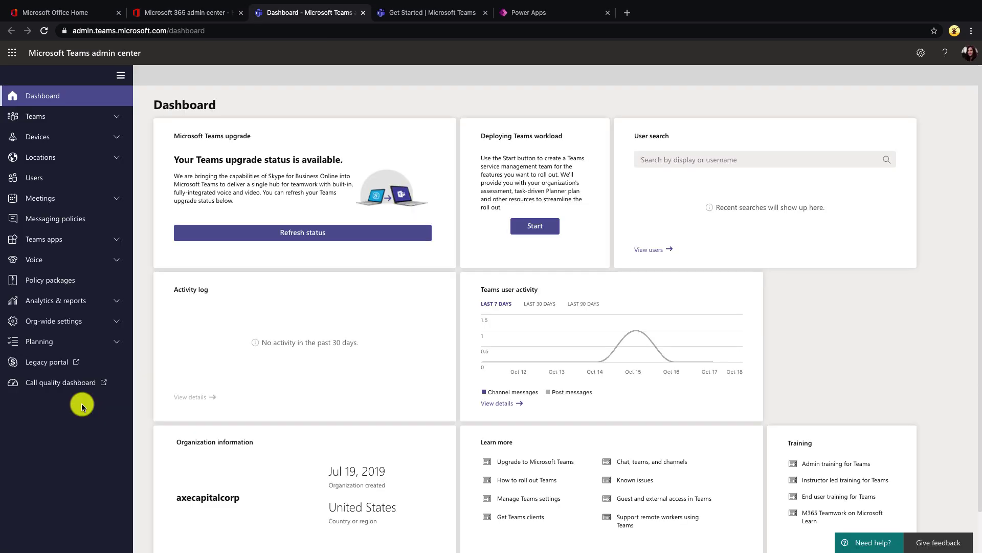
left_click(117, 118)
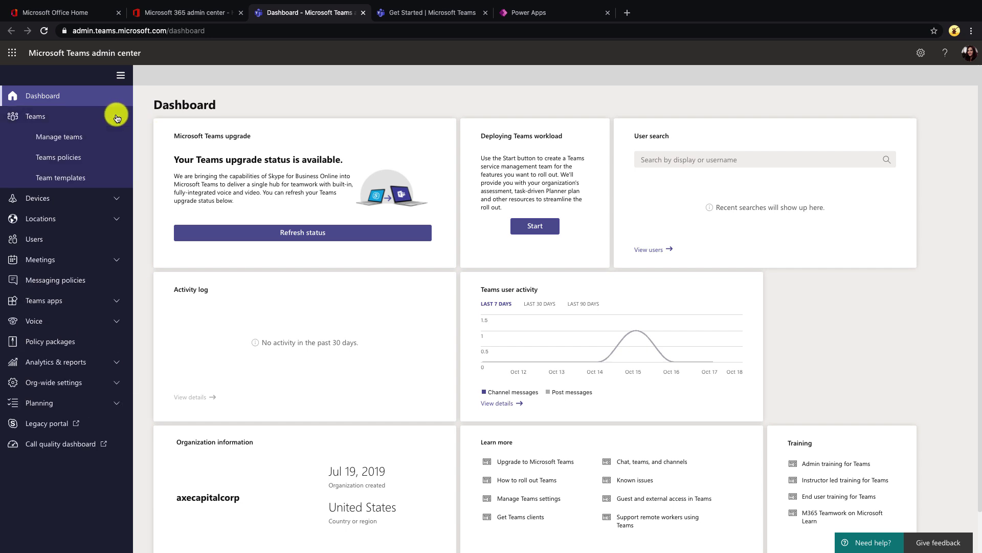
left_click(95, 183)
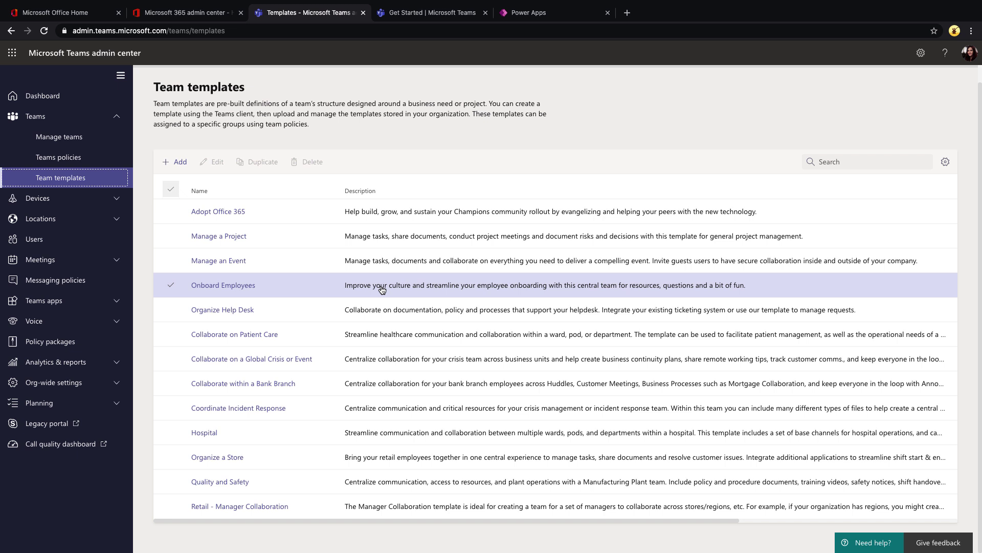
Step: Examine the channels and apps of the Manage a Project template, and return to the template list
left_click(253, 236)
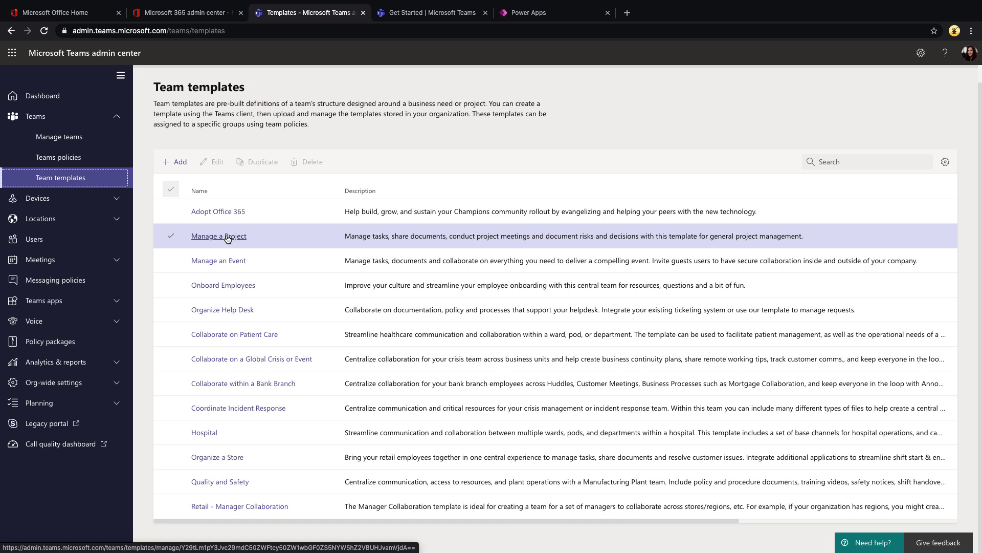
left_click(228, 237)
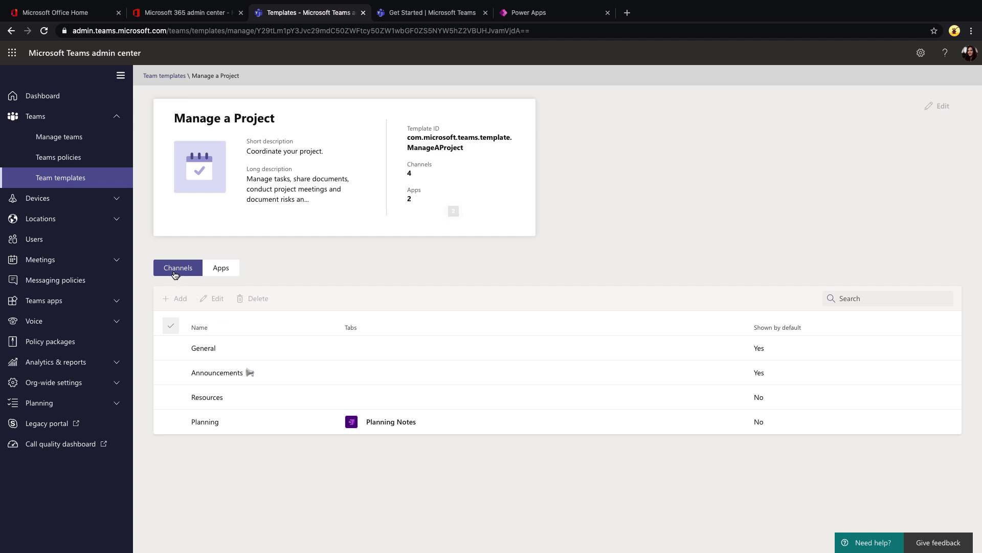
left_click(209, 353)
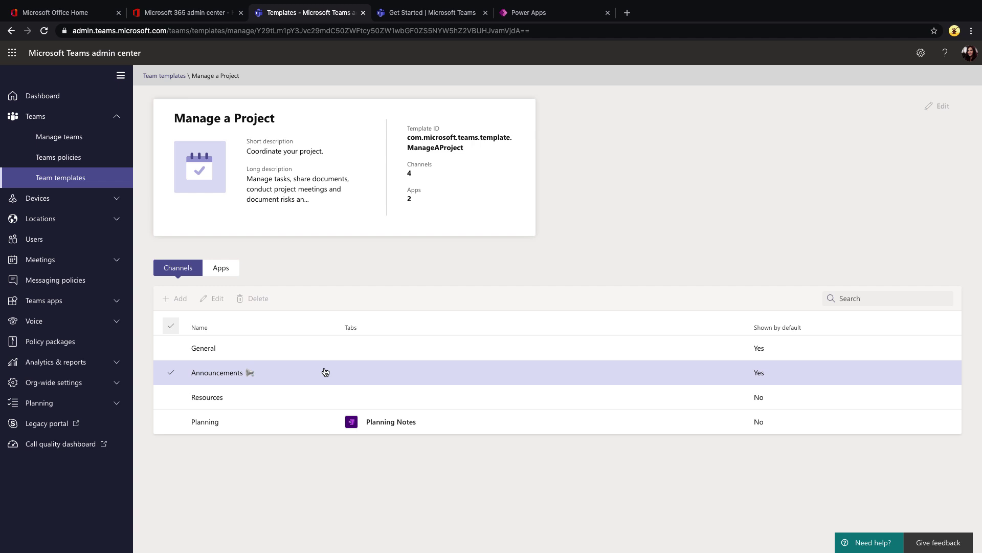
left_click(323, 396)
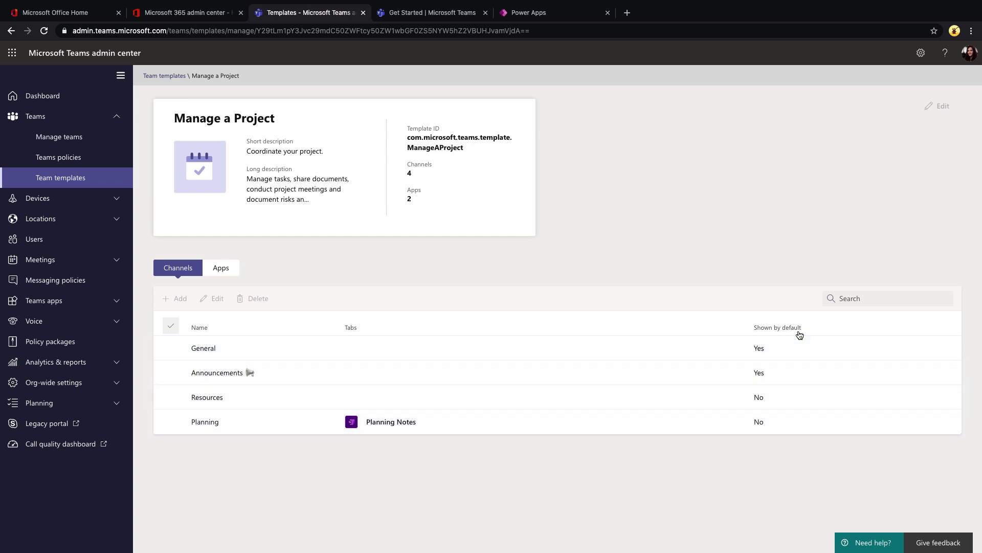
left_click(233, 268)
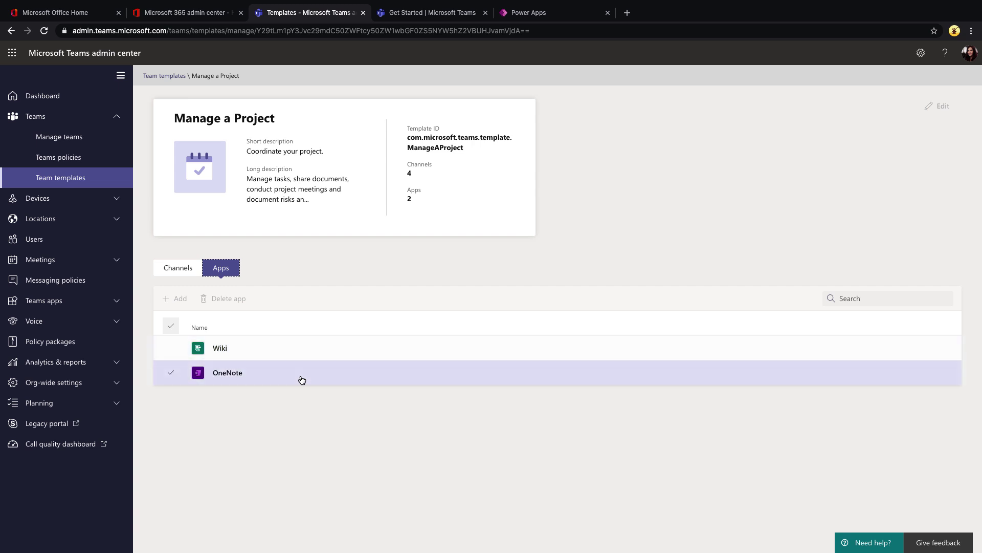
key("alt+Left")
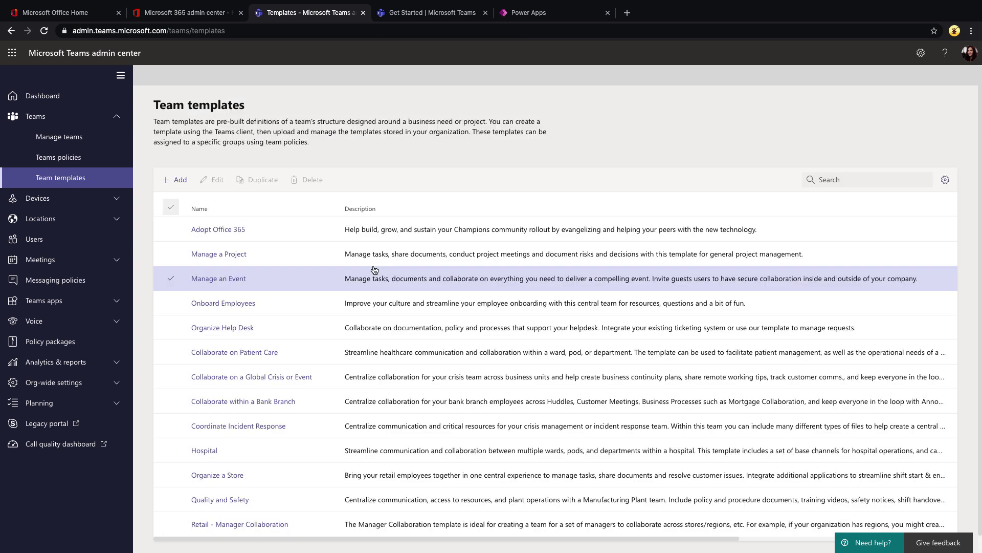
Step: Examine the channels and apps of the Onboard Employees template, and return to the template list
left_click(238, 304)
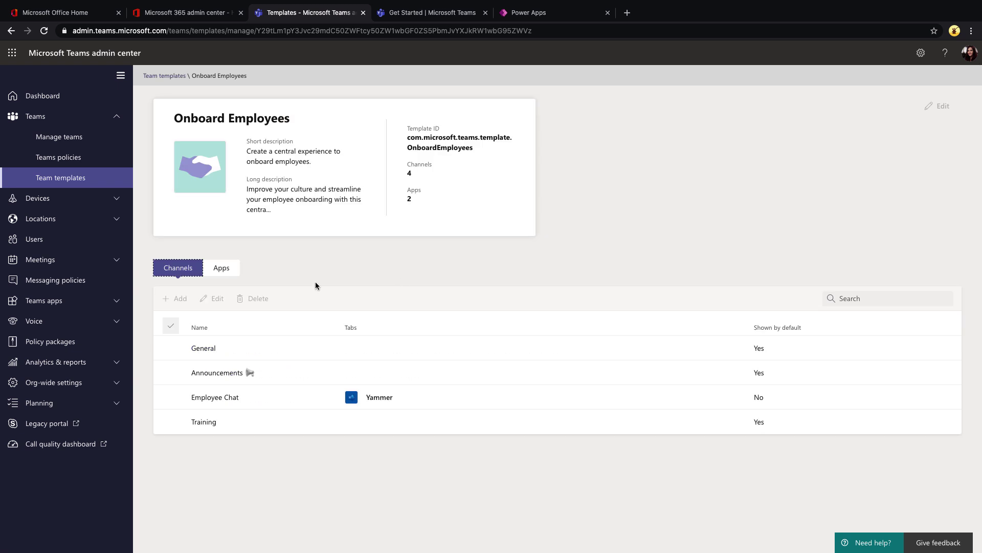
left_click(230, 270)
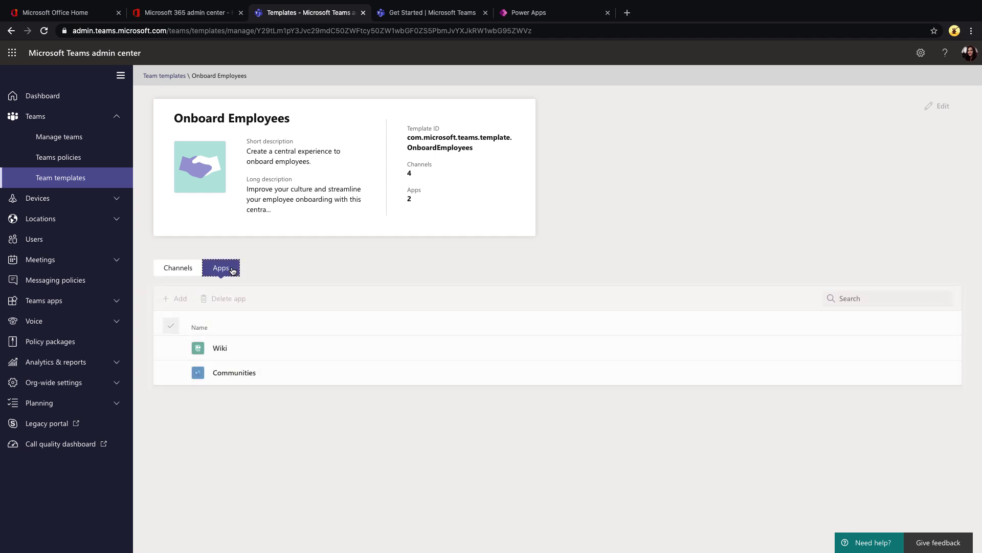
left_click(241, 343)
left_click(281, 373)
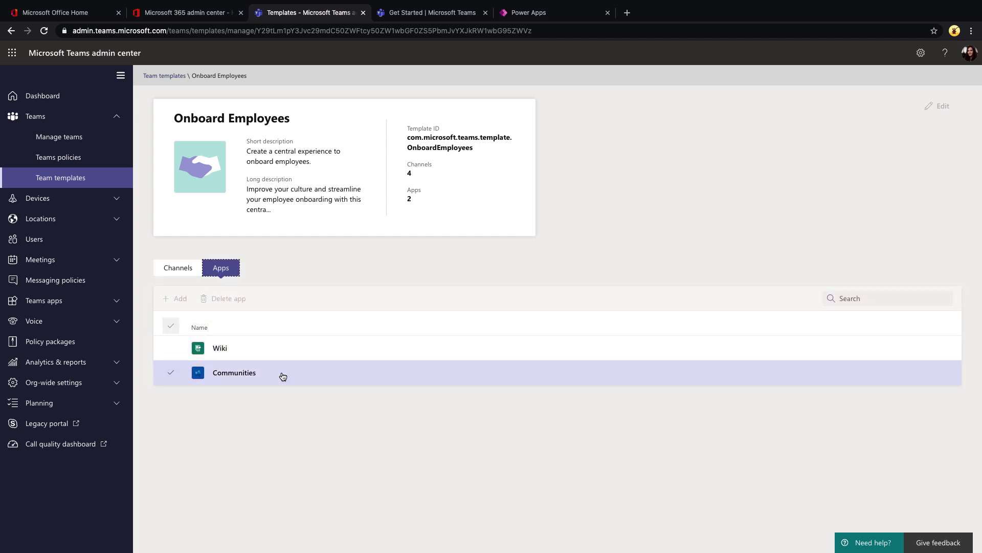
left_click(164, 76)
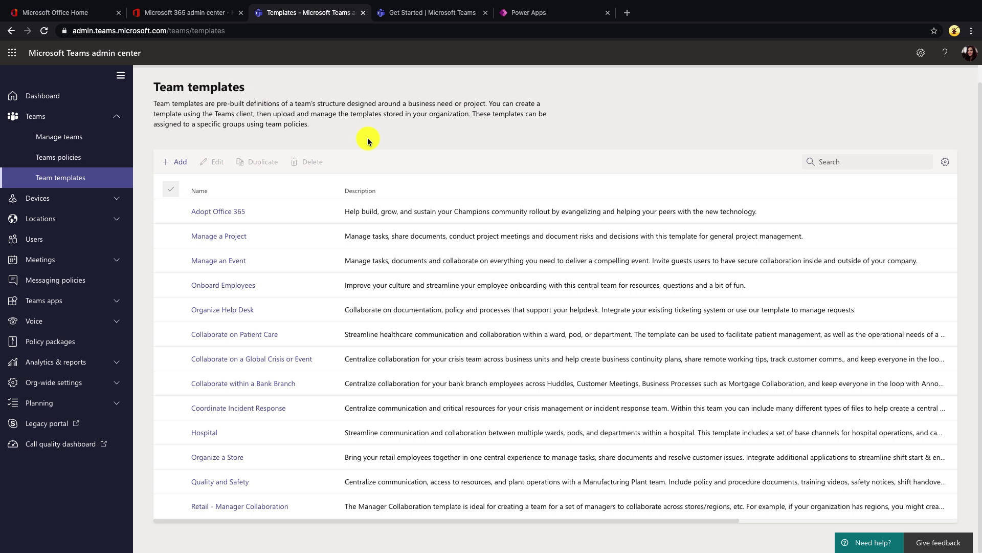
Step: Start a new team template from an existing team, using IT Site as the starting point
left_click(180, 167)
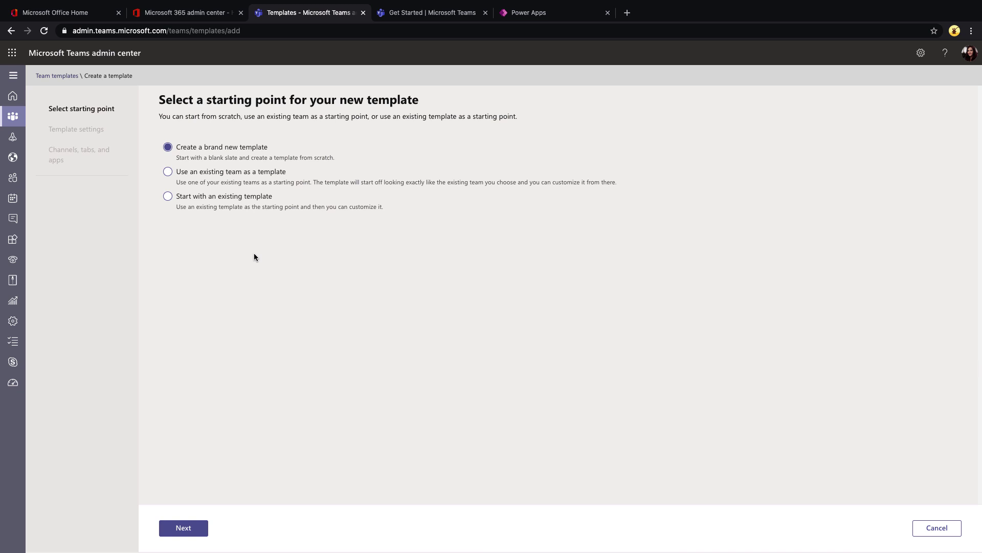
left_click(224, 171)
left_click(184, 527)
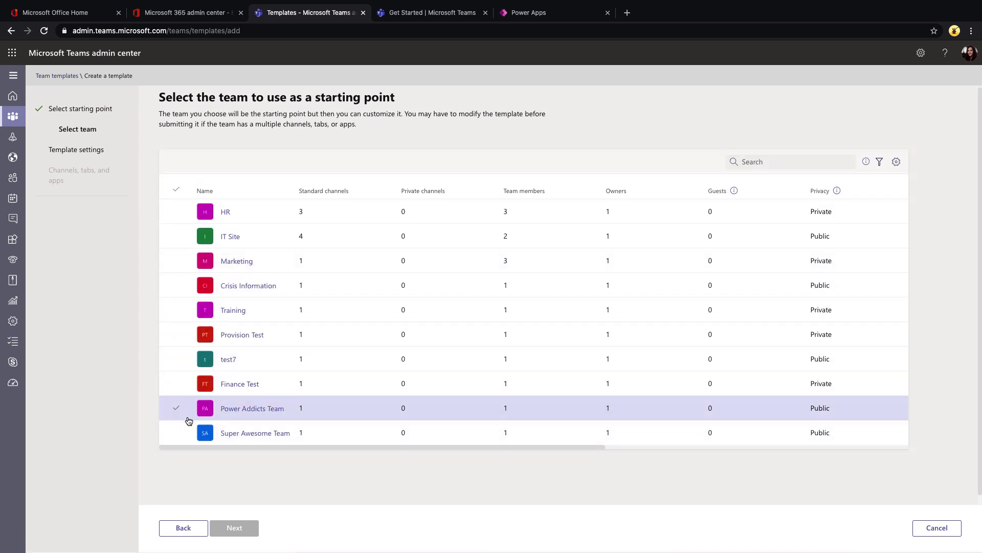
scroll(189, 422, "down", 1)
scroll(191, 420, "up", 1)
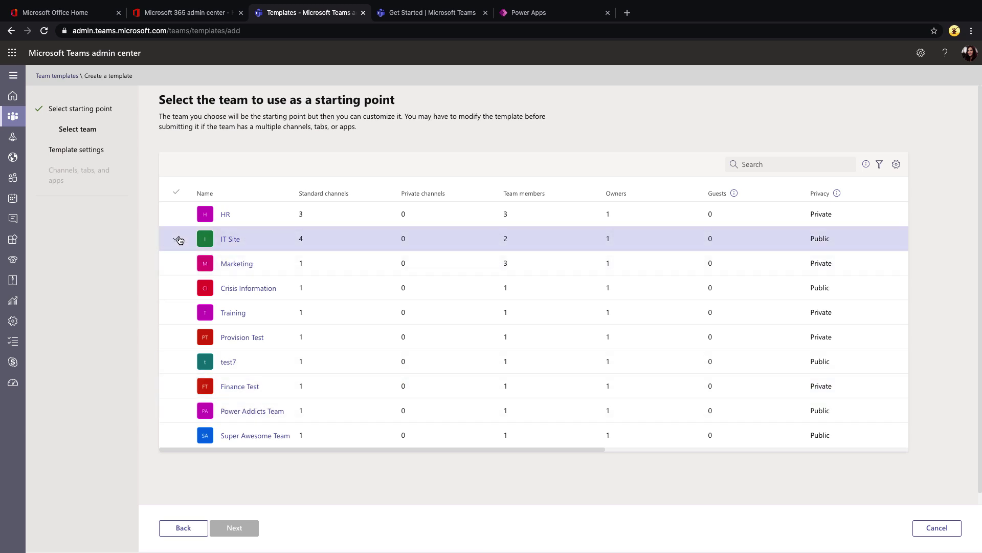
left_click(179, 240)
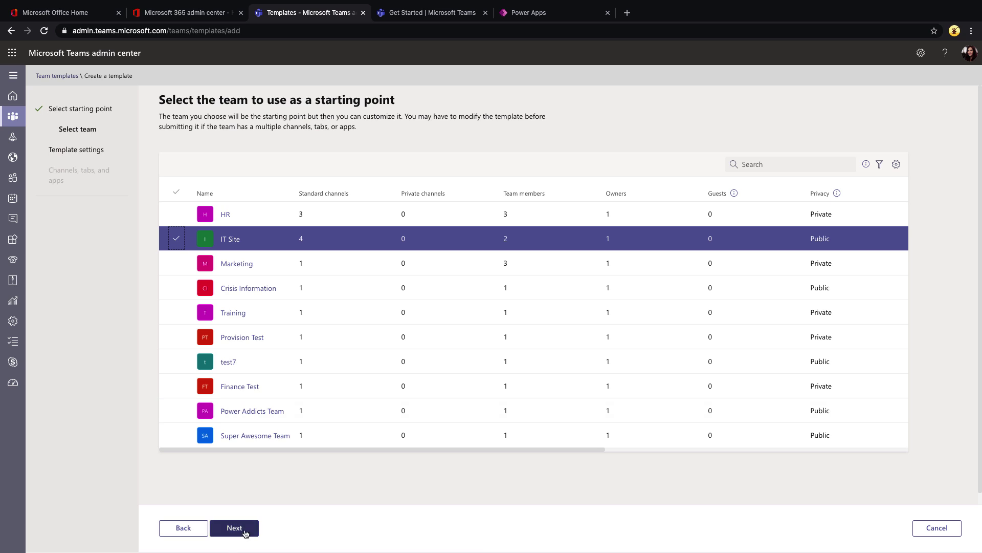
left_click(244, 531)
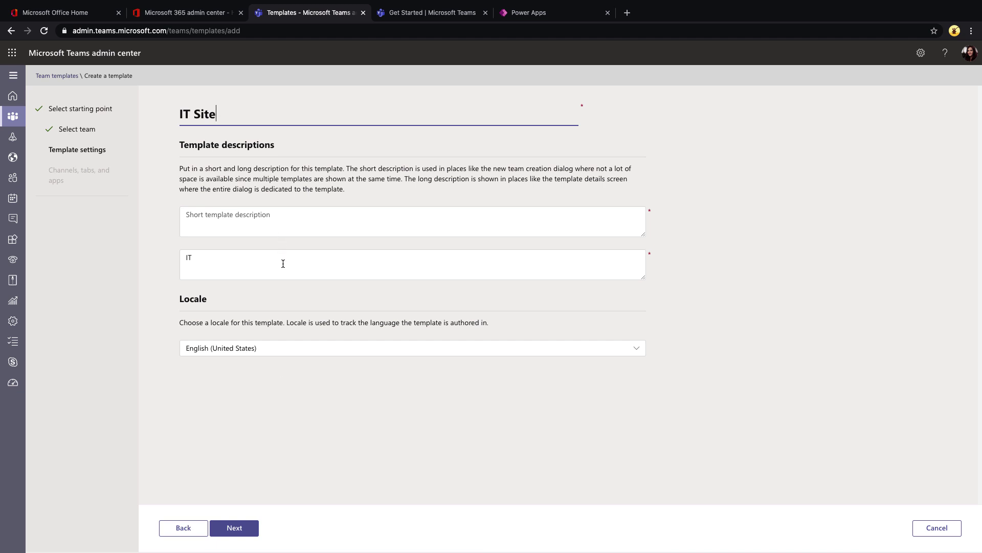
Step: Name the template "Department Team - 1" with short description "Use this template for all departmental teams", keep the English (United States) locale and continue
left_click_drag(217, 113, 150, 113)
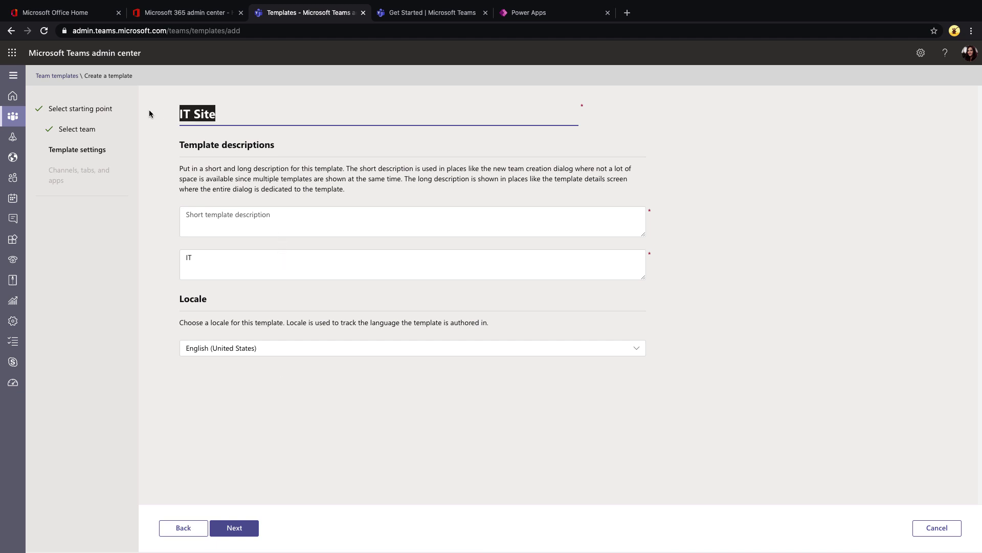
type("Departmen")
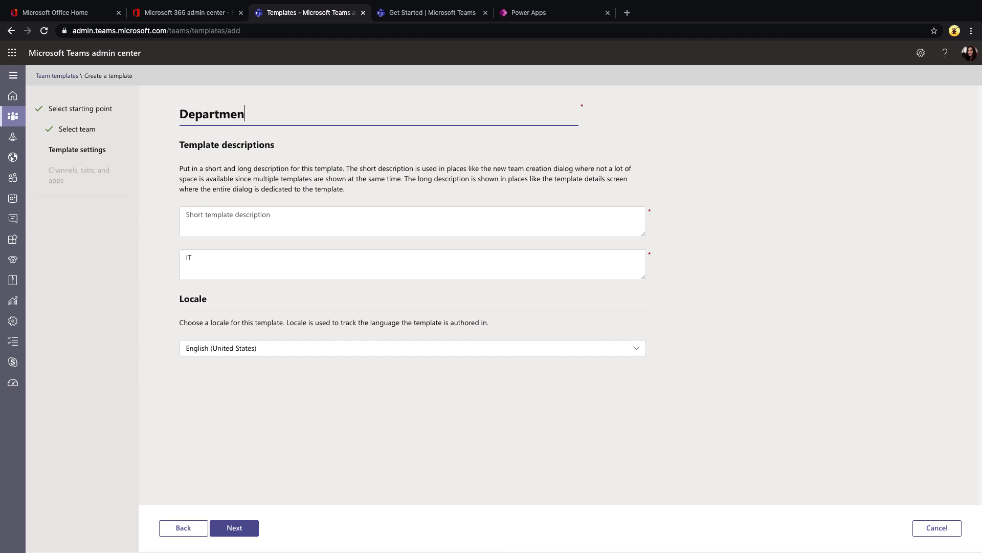
type("t Team  - 1")
left_click(263, 219)
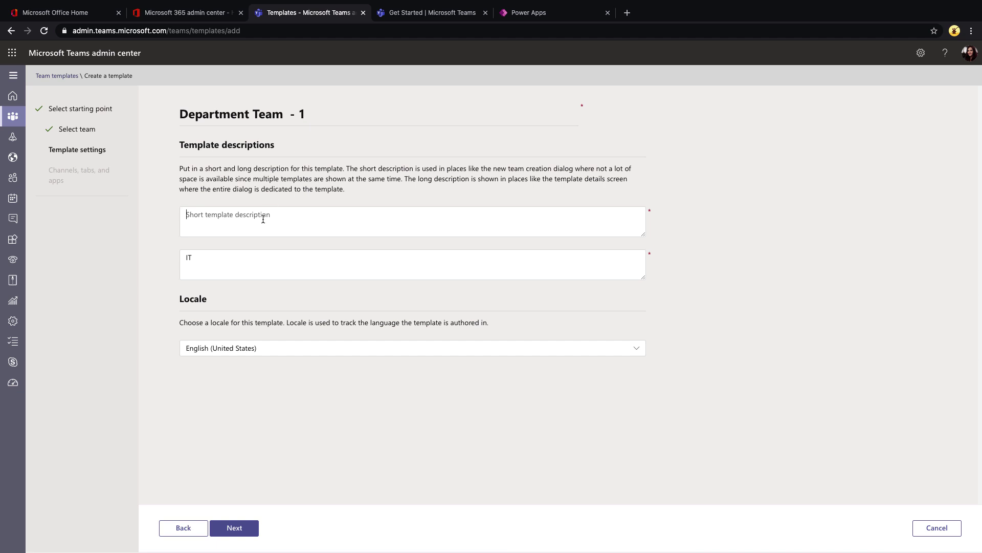
type("Use this template for all departmental team")
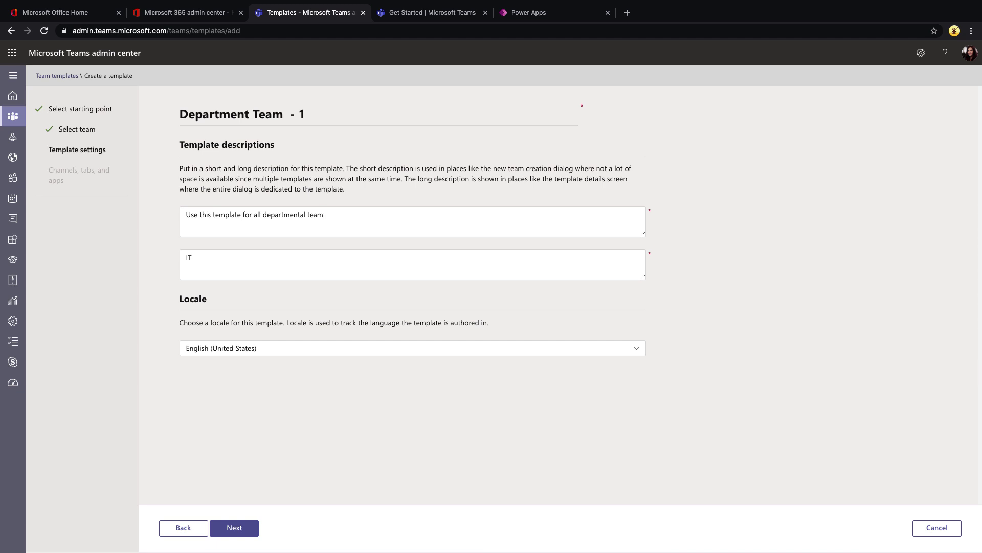
type("s")
left_click(305, 352)
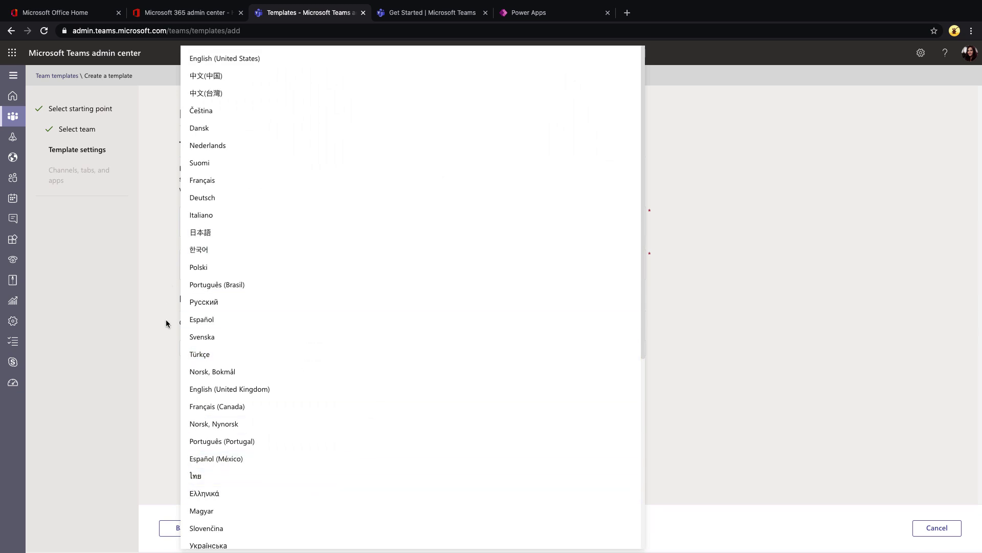
left_click(157, 417)
left_click(237, 528)
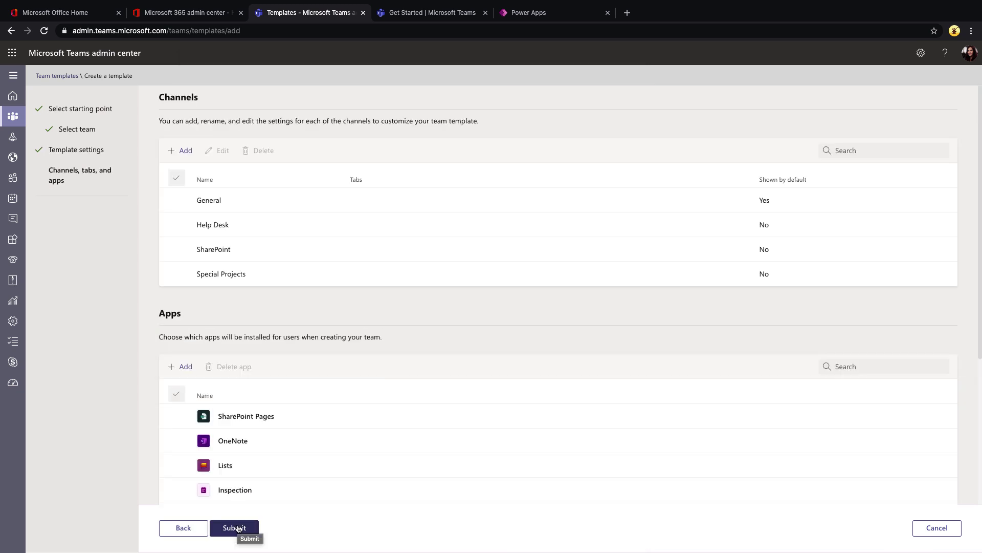
Step: Delete the Help Desk channel from the new template and confirm the deletion
left_click(240, 463)
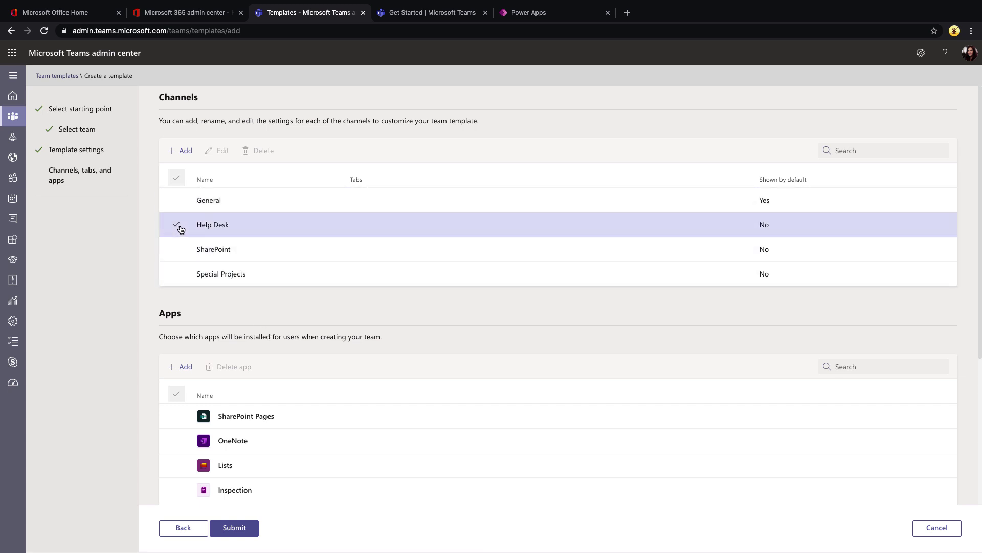
left_click(177, 227)
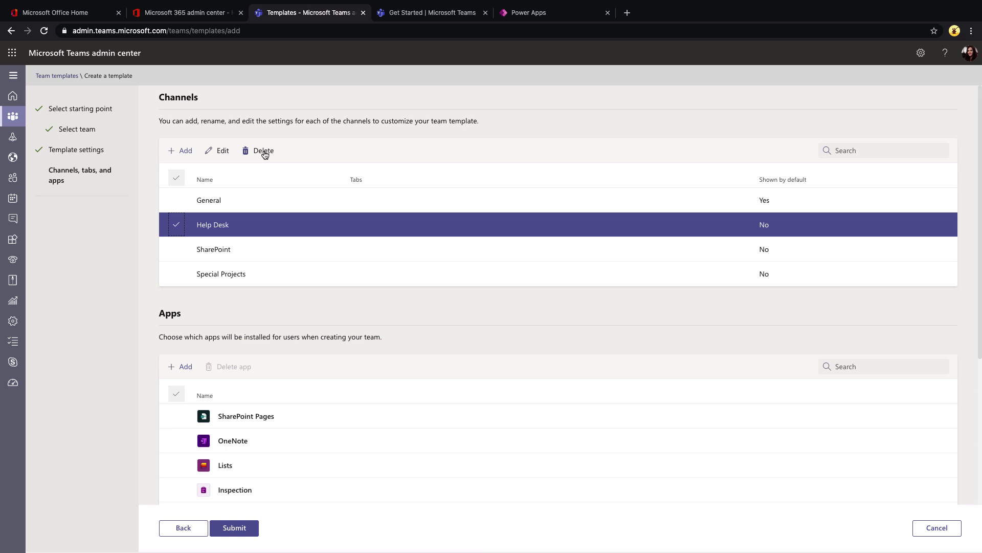
left_click(264, 154)
left_click(500, 317)
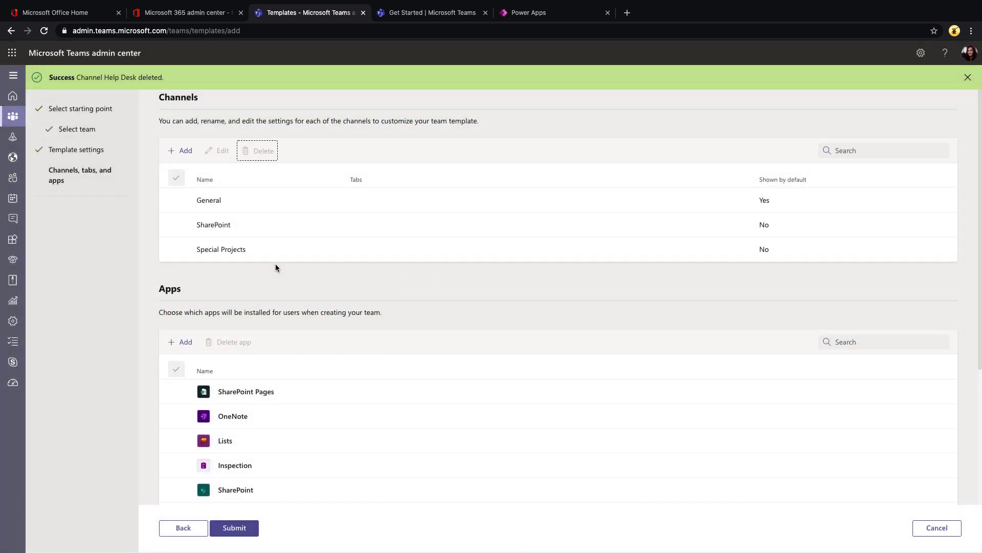
left_click(176, 251)
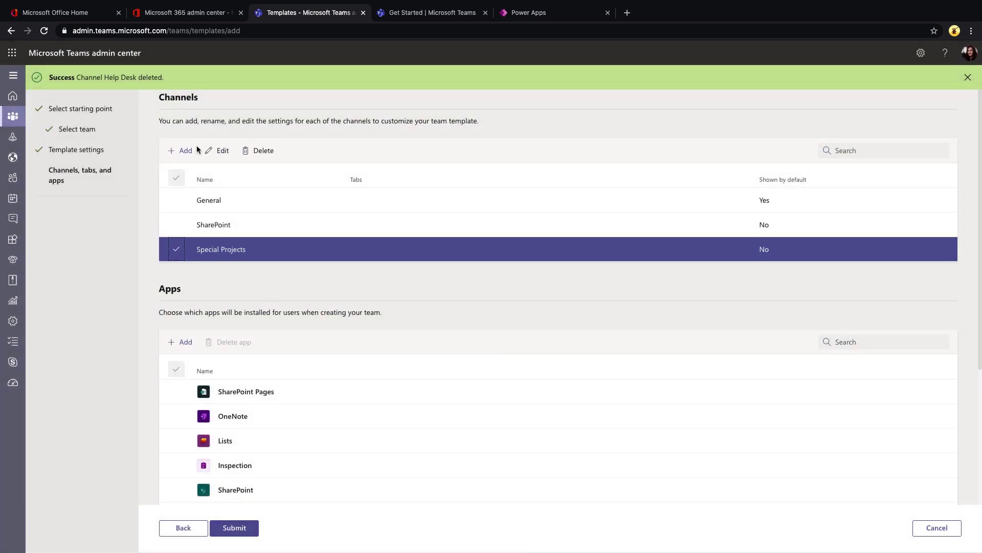
left_click(224, 152)
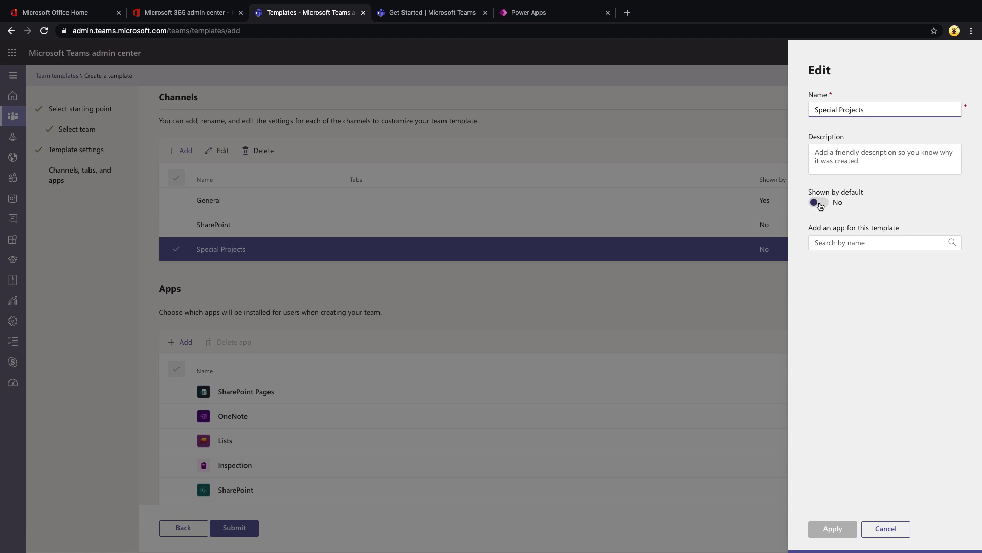
left_click(819, 203)
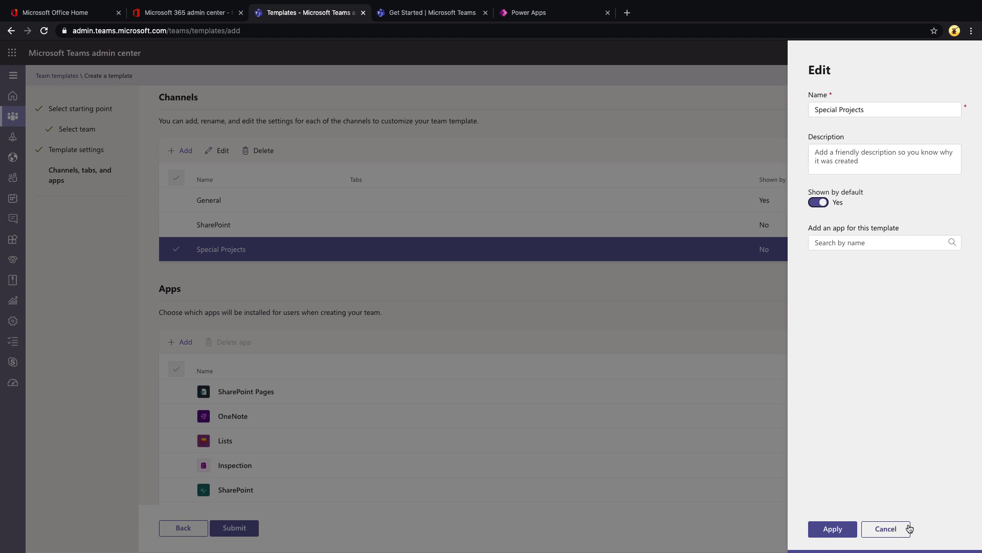
left_click(886, 529)
left_click(500, 320)
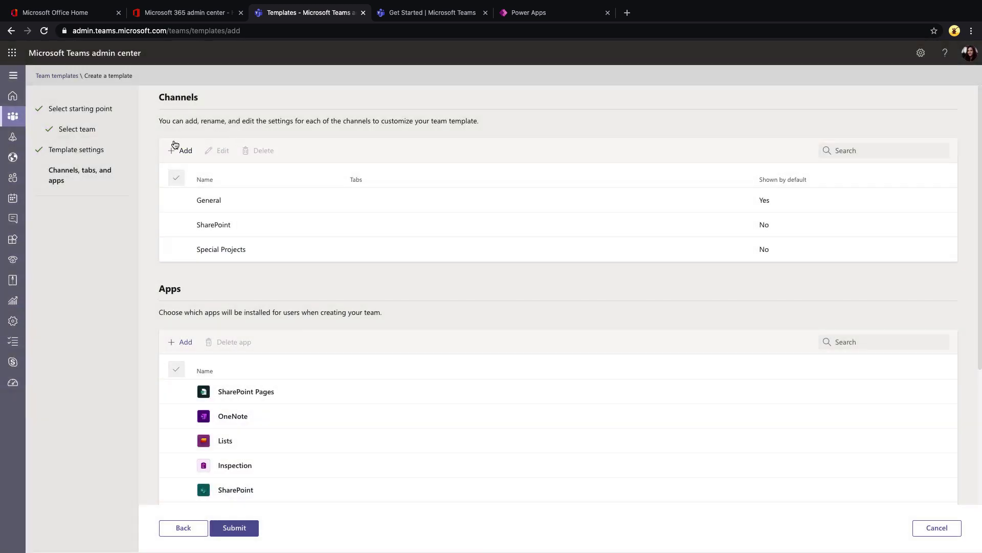
Step: Add a channel named "Communications" to the template and apply it
left_click(180, 150)
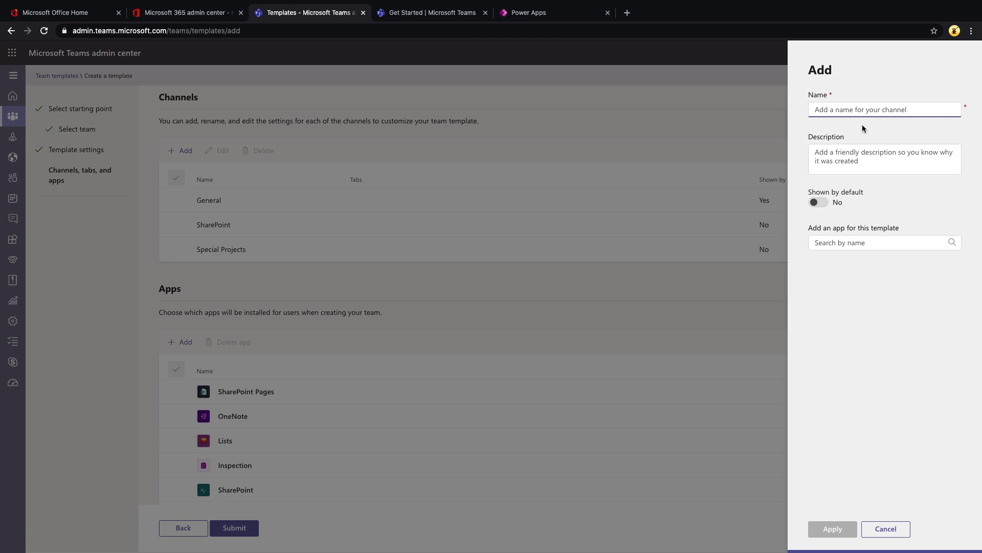
key("BackSpace")
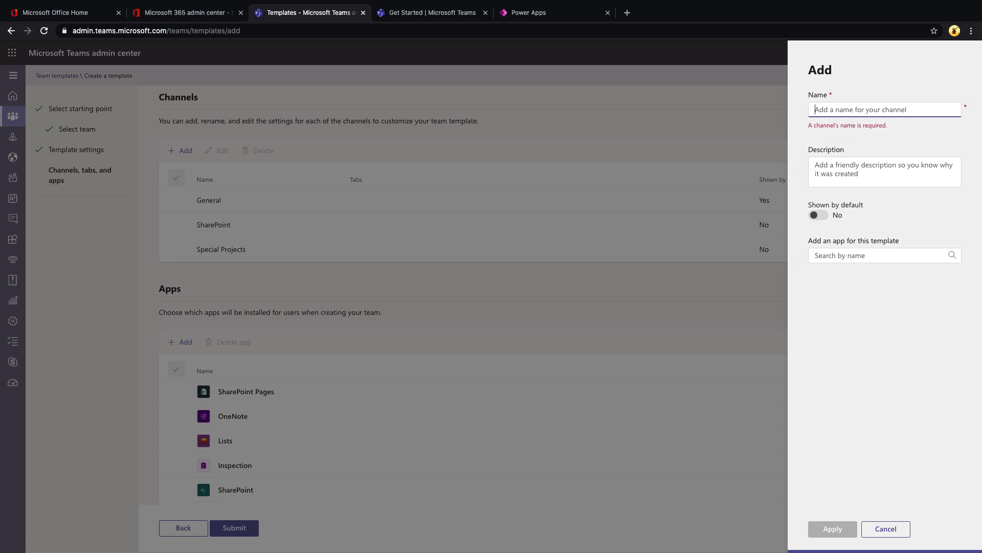
type("Communication")
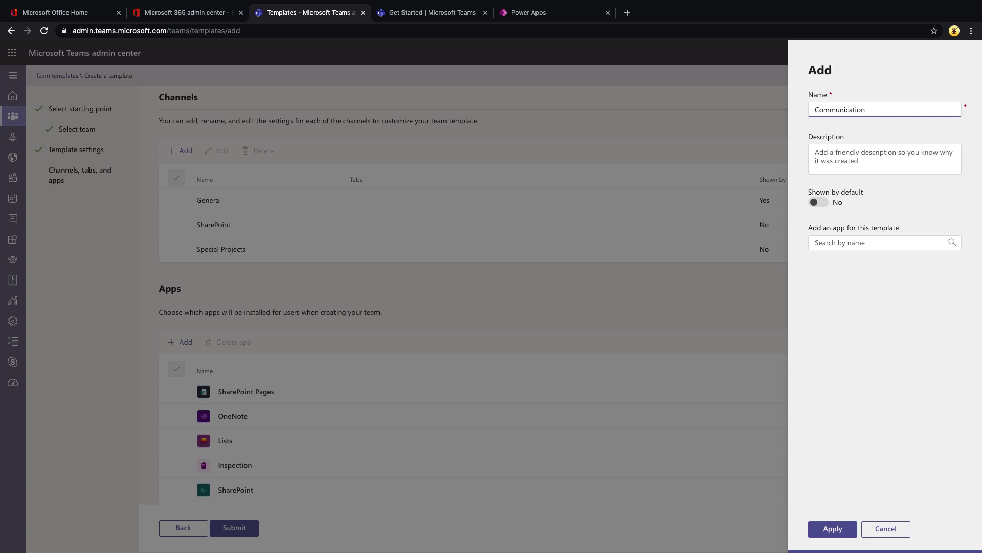
type("s")
left_click(829, 531)
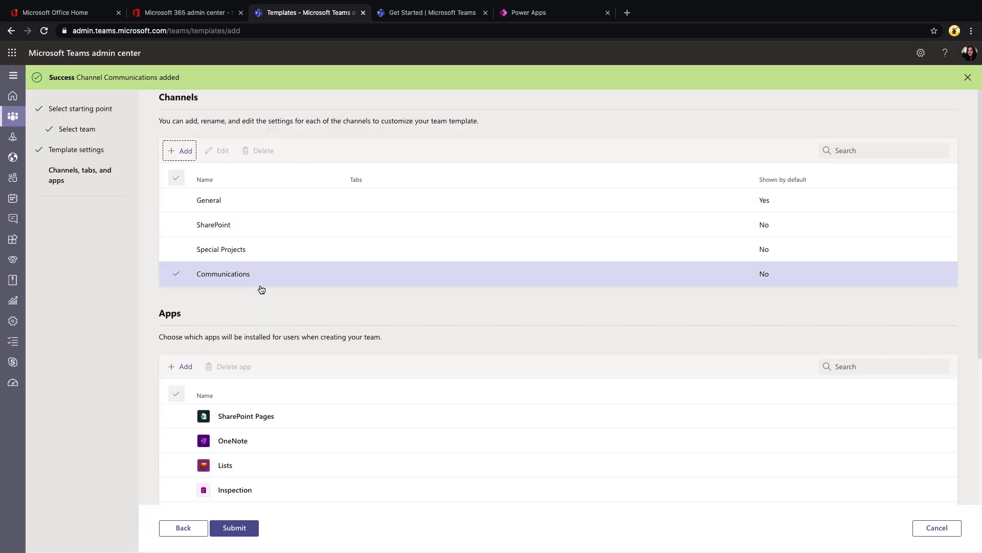
Step: Search the available apps for "sales", add Salesforce to the template's apps, and submit the template
scroll(261, 290, "down", 4)
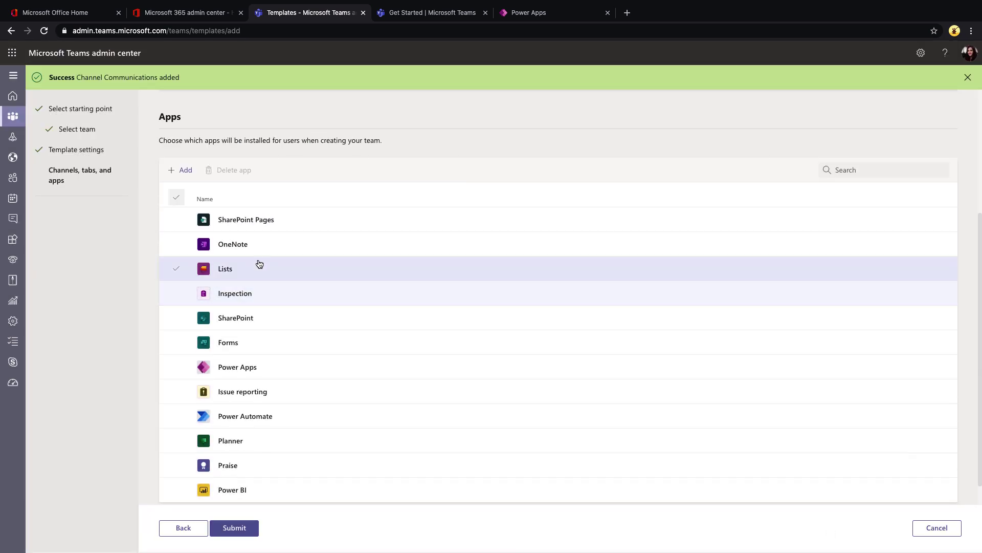
scroll(327, 424, "down", 1)
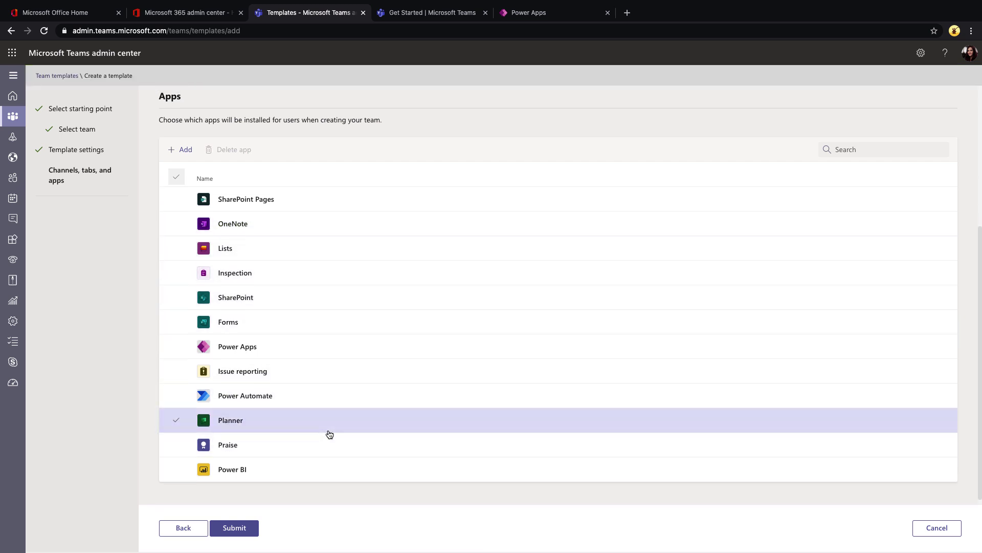
scroll(366, 463, "up", 3)
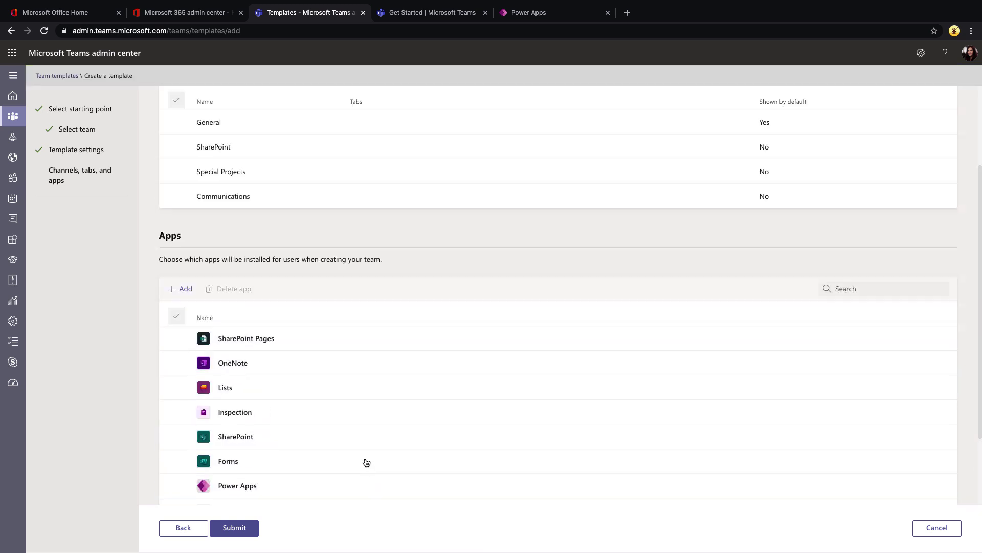
left_click(176, 311)
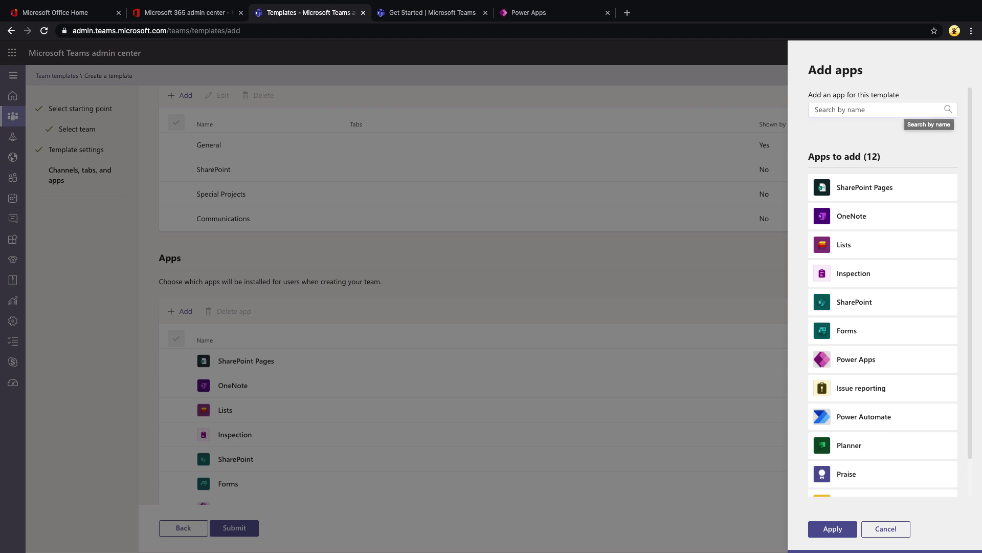
type("sales")
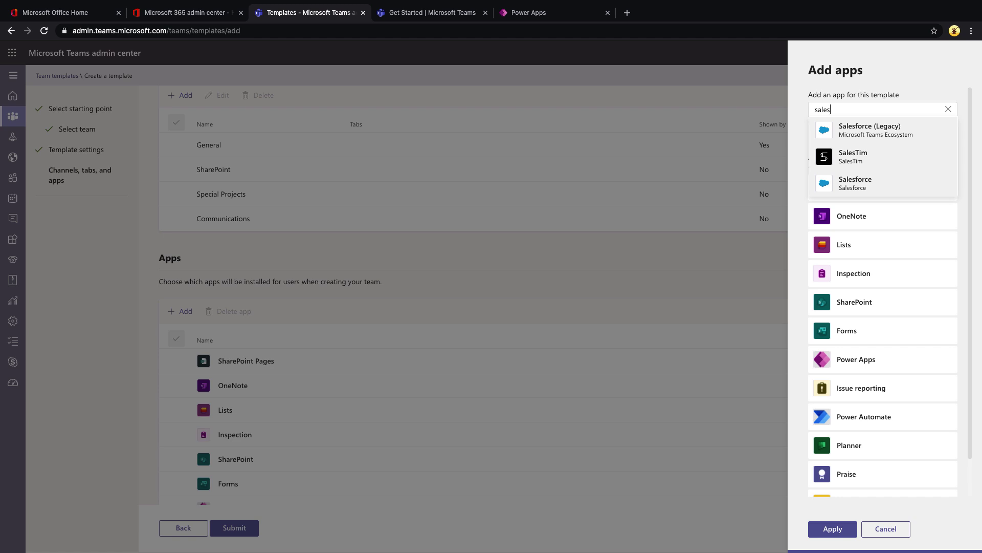
mouse_move(876, 192)
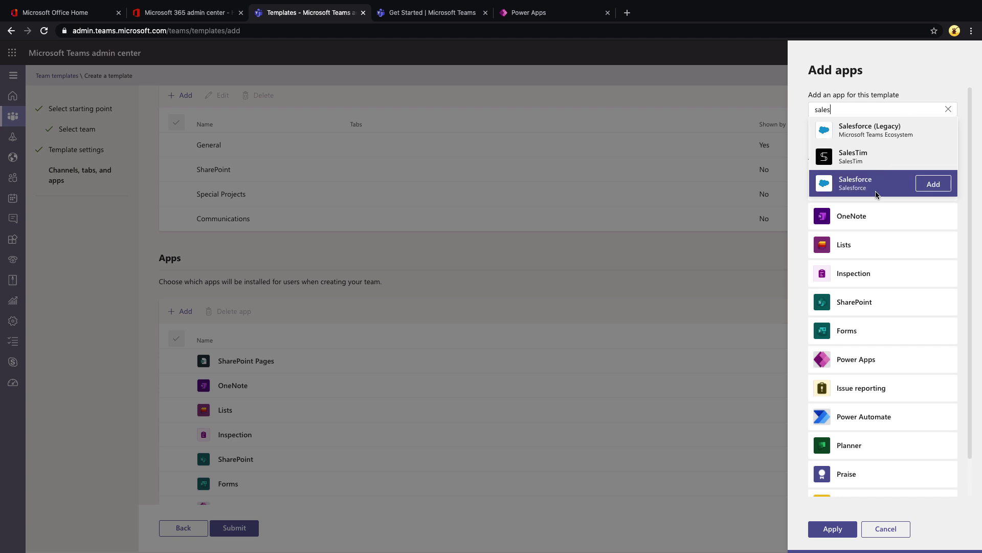
left_click(927, 188)
scroll(860, 315, "down", 2)
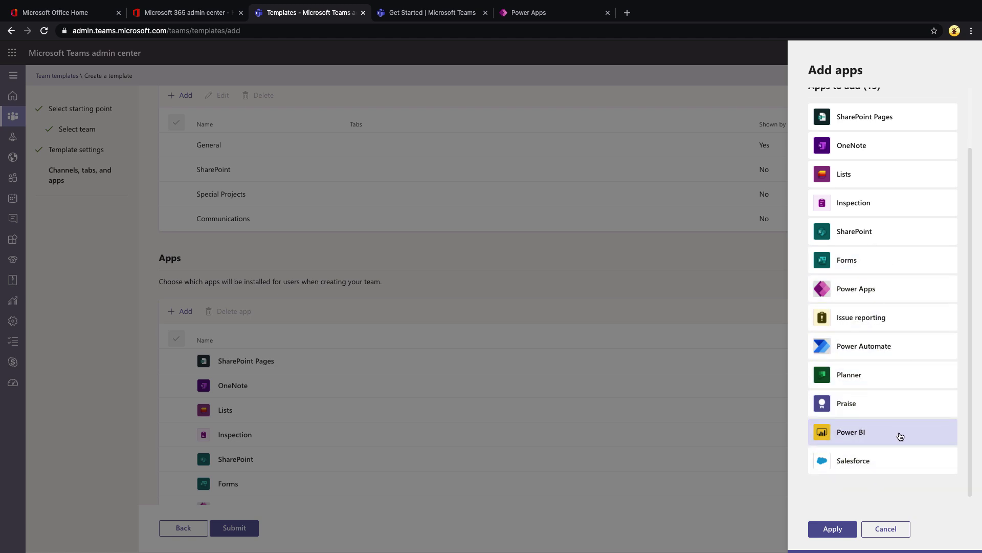
scroll(900, 436, "up", 3)
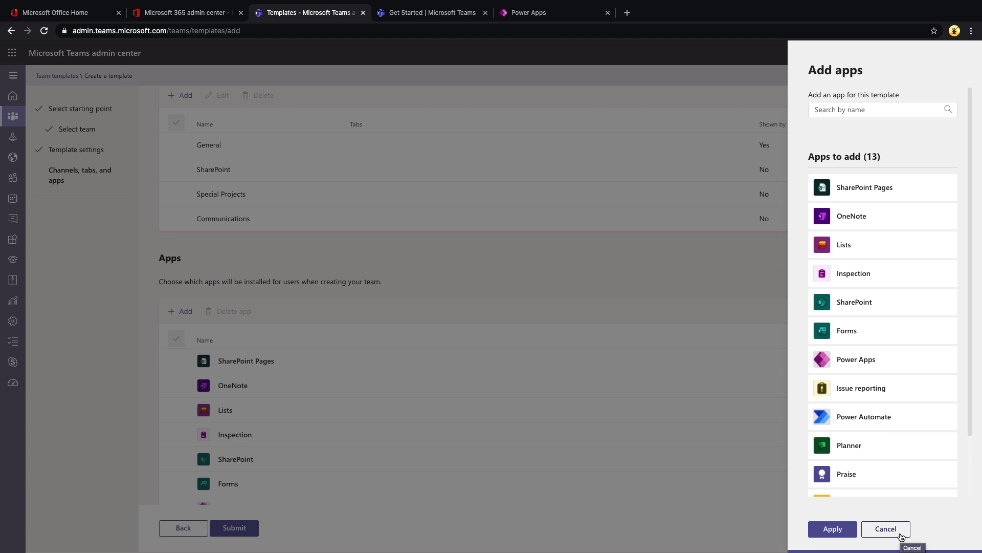
left_click(830, 528)
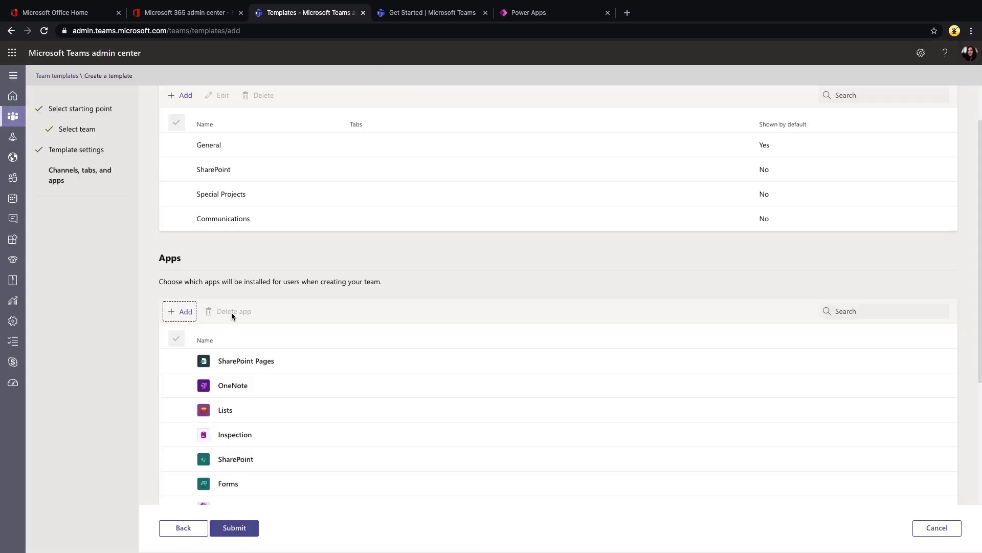
scroll(243, 384, "down", 4)
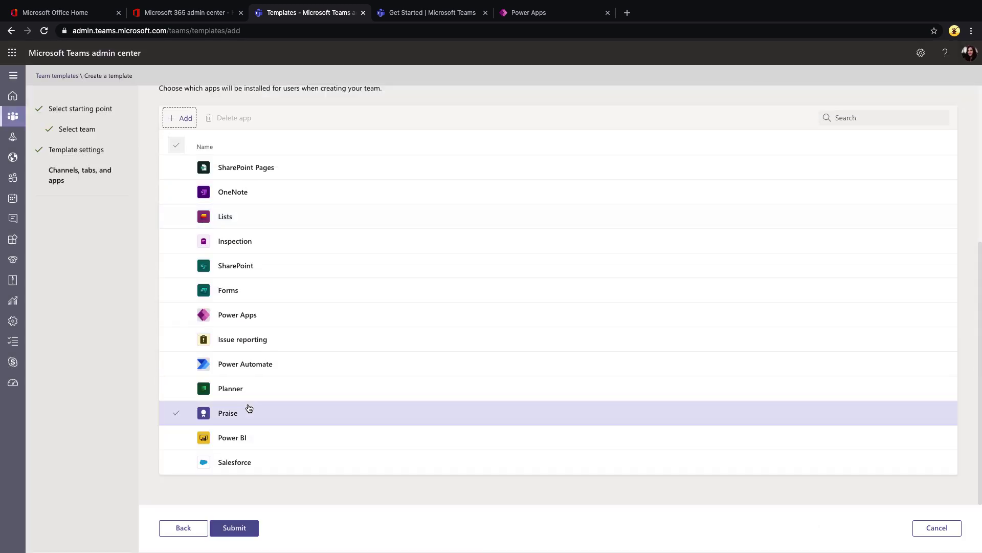
left_click(232, 534)
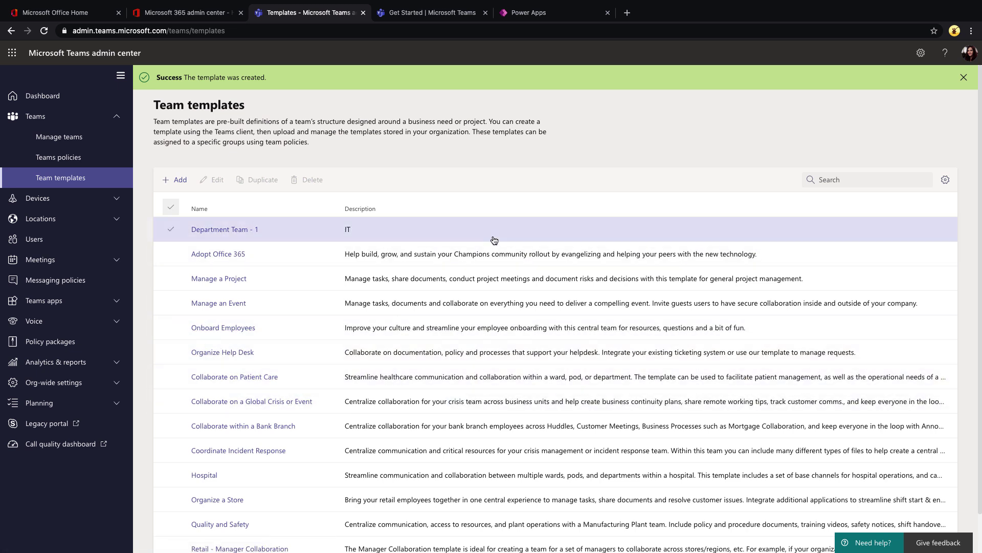
Step: Try to start another new template using the existing Manage a Project template as the starting point
left_click(175, 180)
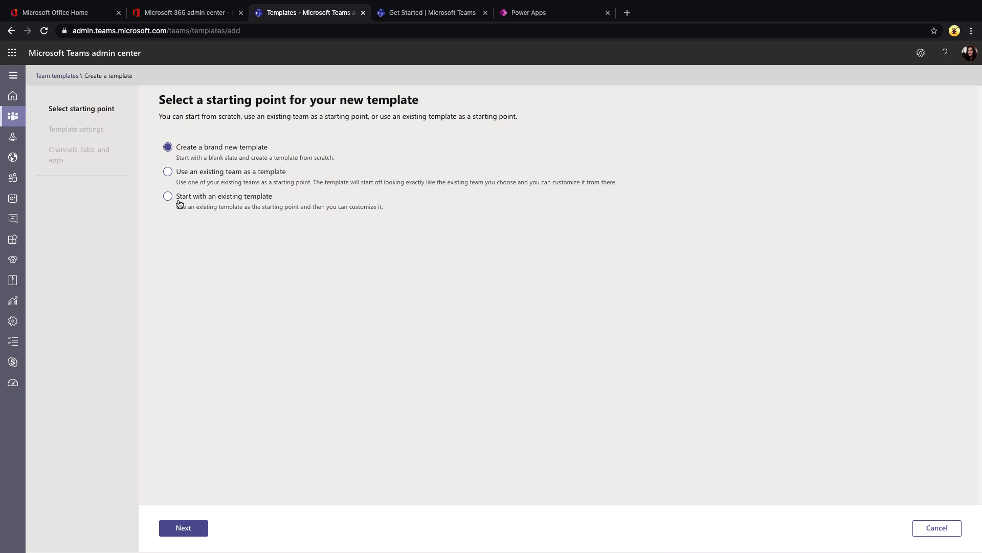
left_click(179, 204)
left_click(184, 528)
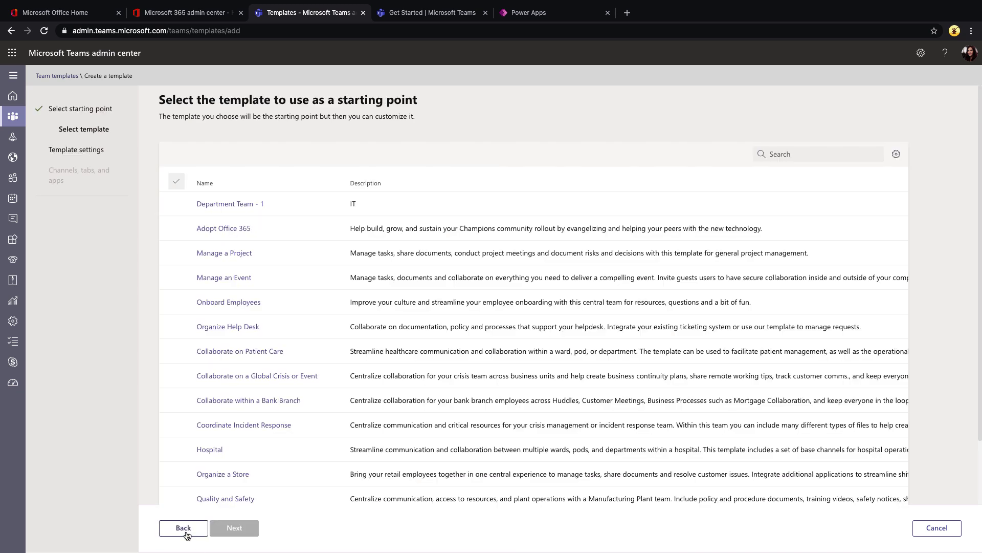
left_click(239, 254)
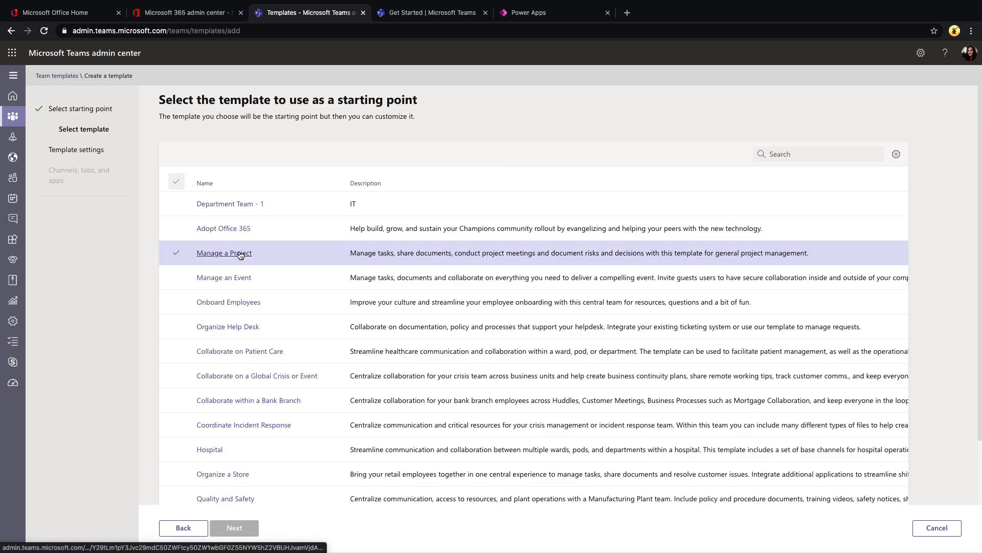
left_click(281, 255)
left_click(240, 532)
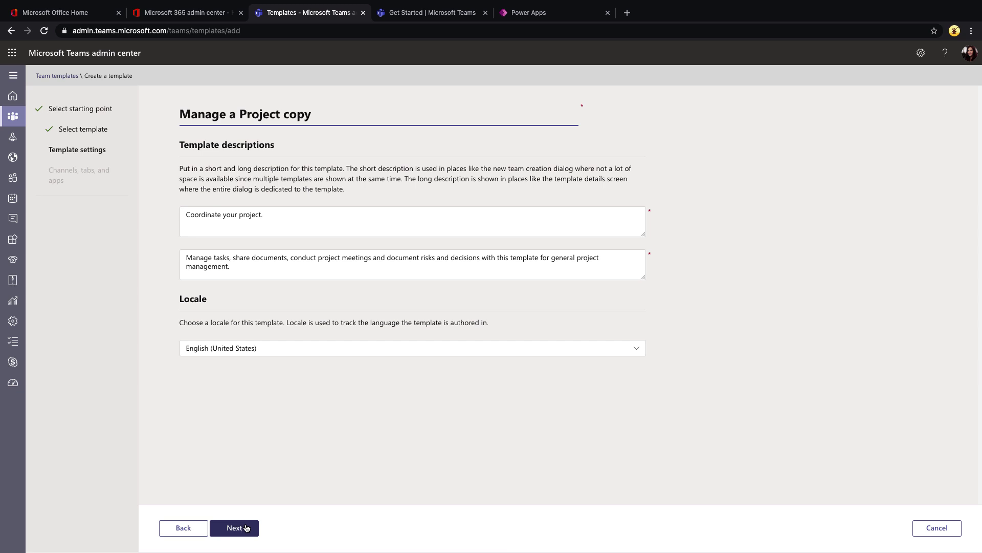
left_click(244, 525)
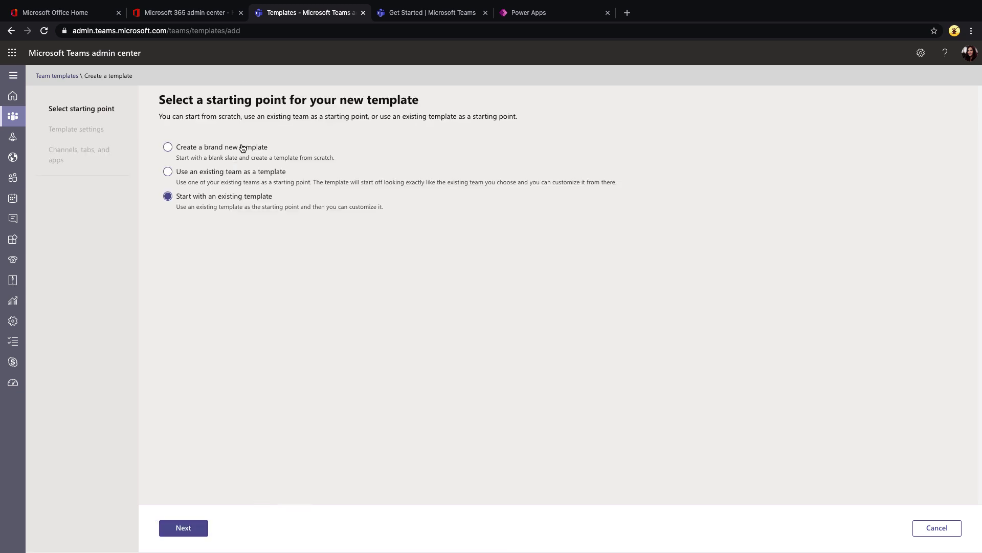
Step: Start a brand new template named "Department Template 2" with "Use this for department sites" as short and long description, and continue
left_click(243, 148)
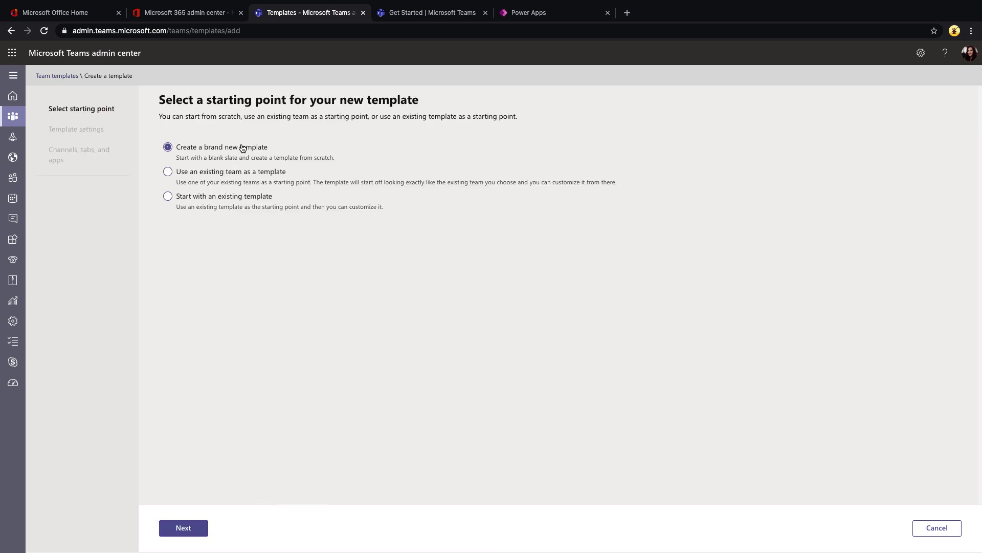
left_click(192, 530)
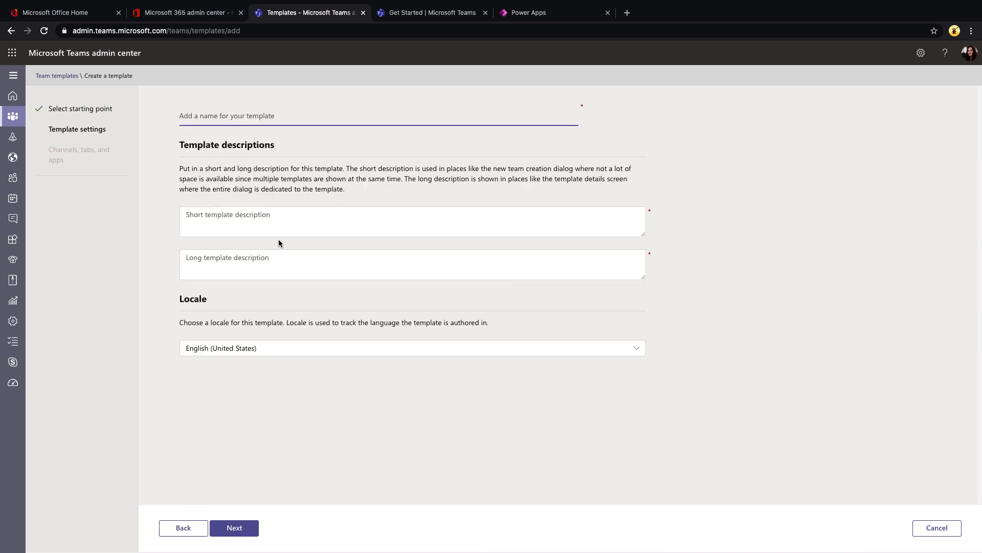
type("Department TEmp")
key("BackSpace")
key("BackSpace")
key("BackSpace")
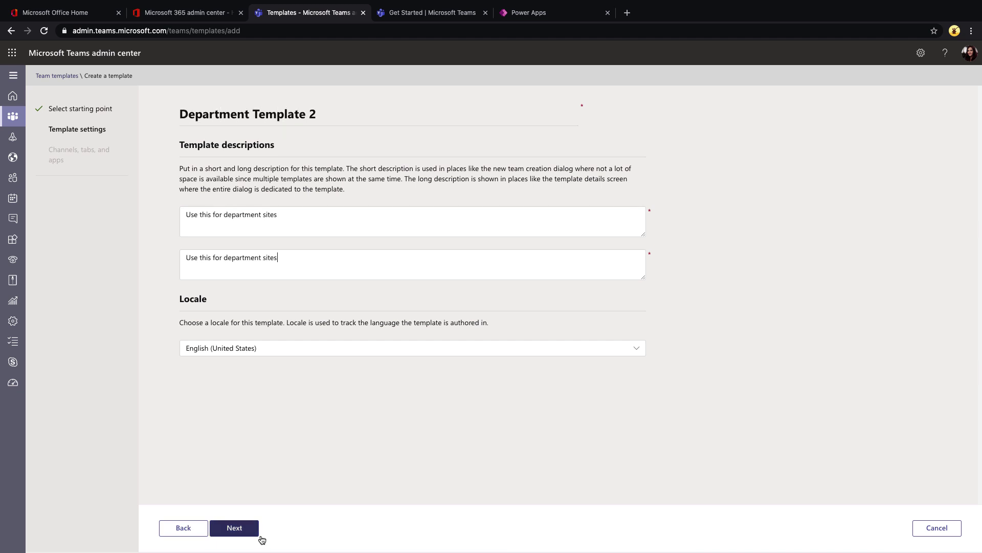
left_click(258, 535)
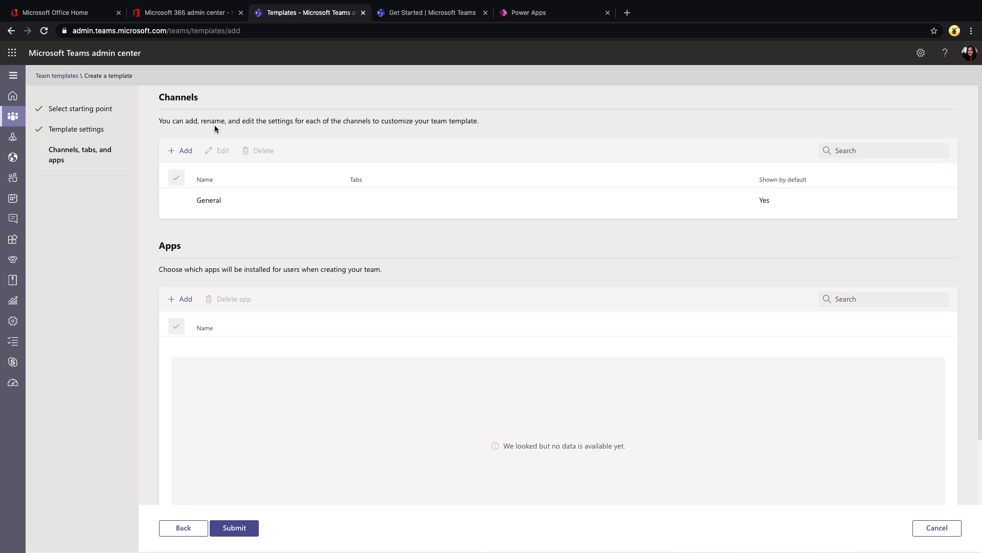
Step: Search the available apps for "desk" and add the Desk Booking V2 app to the template
scroll(222, 413, "down", 2)
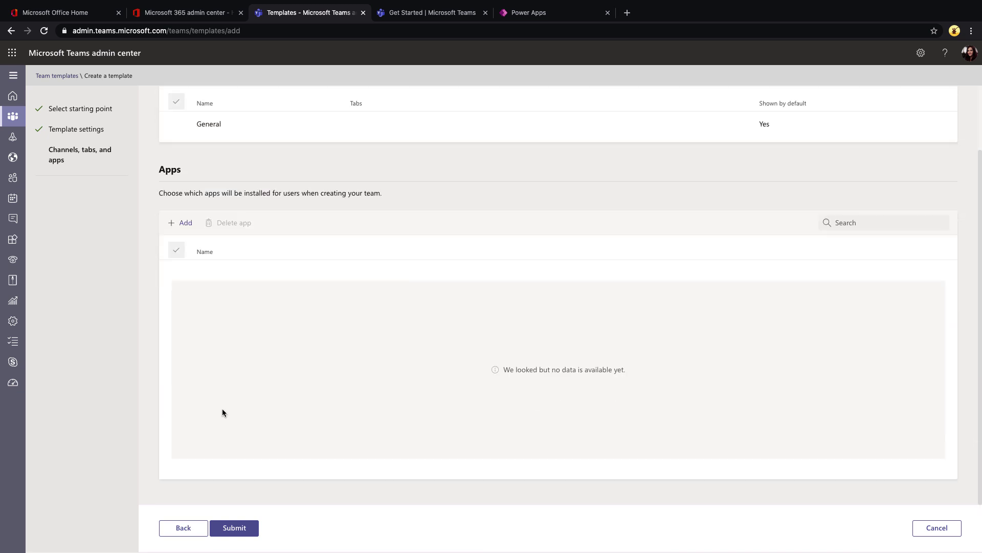
scroll(222, 410, "up", 2)
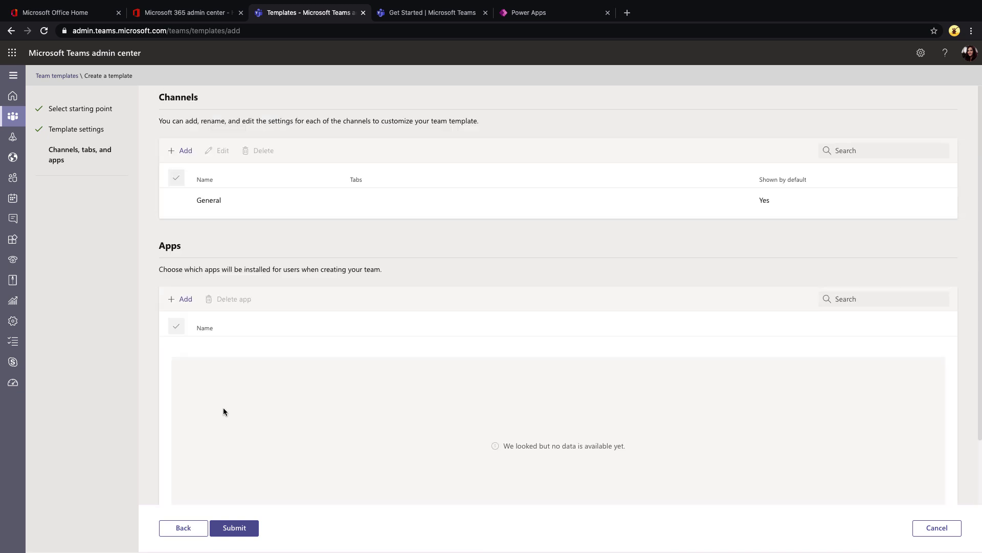
left_click(181, 300)
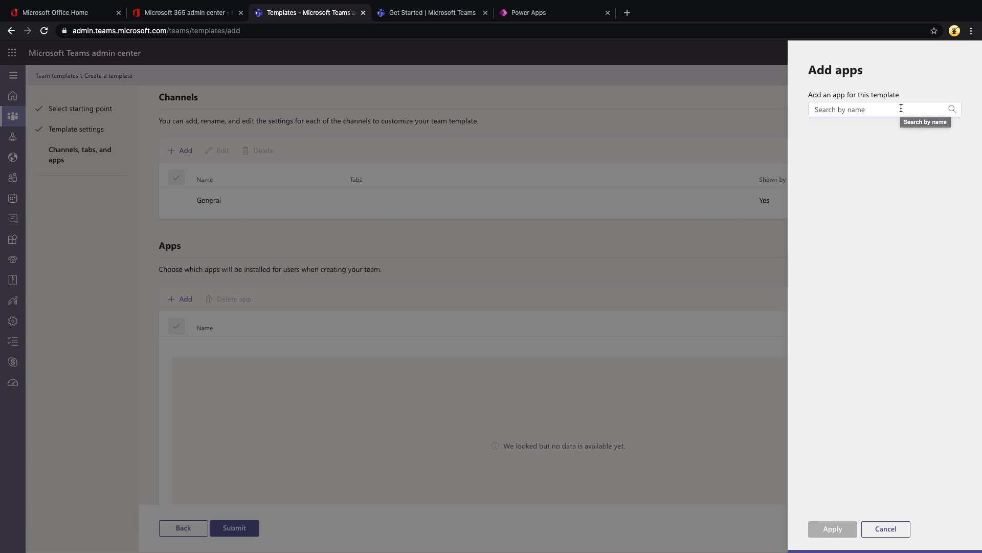
type("desk")
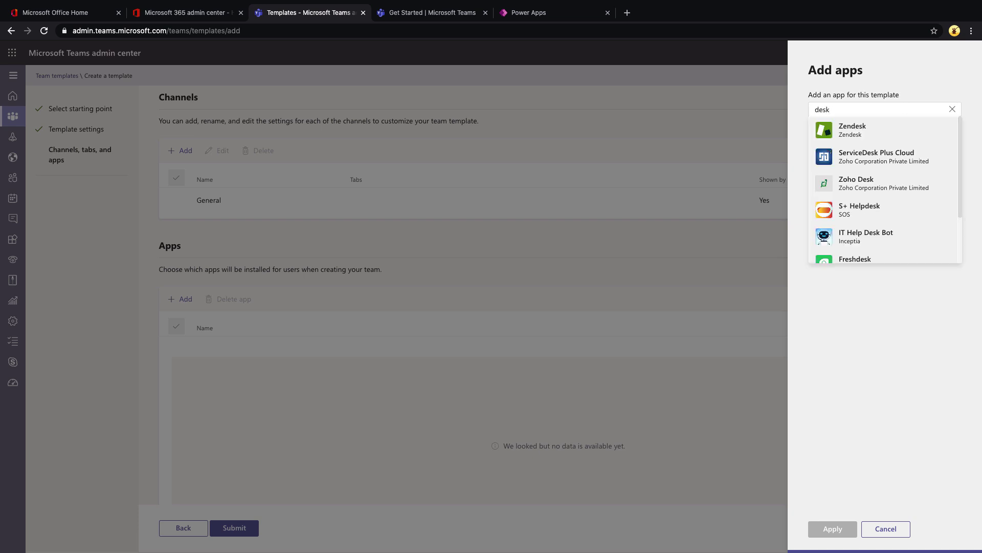
scroll(912, 177, "down", 2)
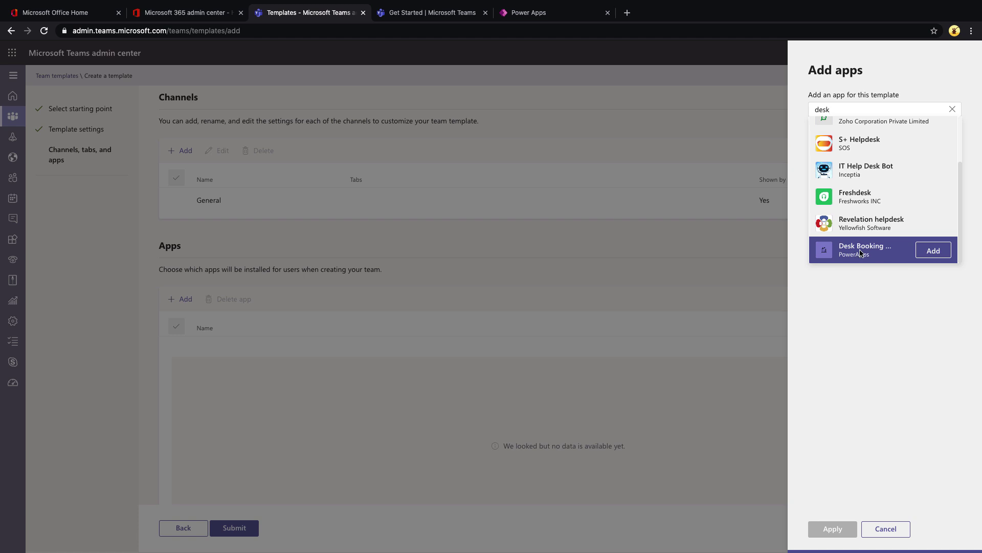
left_click(927, 255)
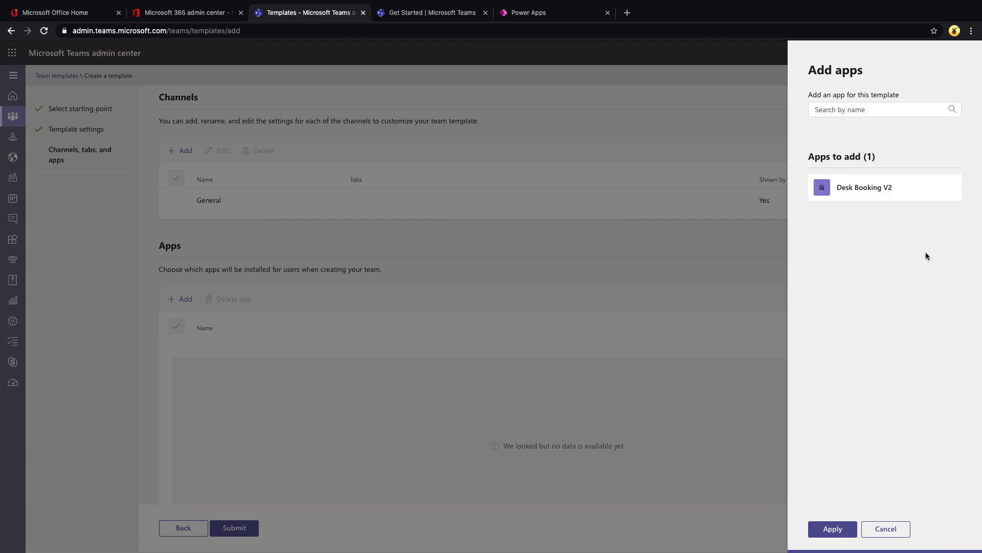
left_click(839, 529)
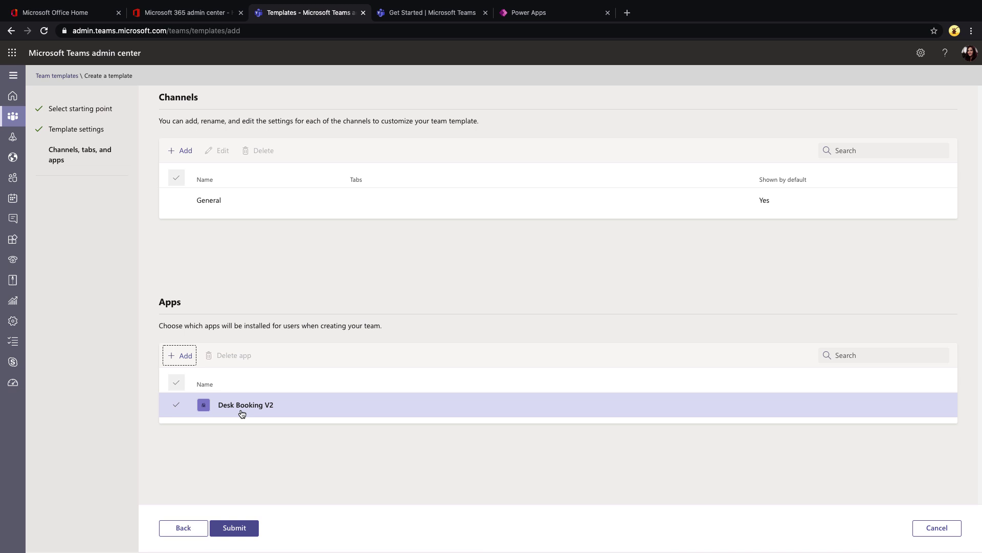
Step: Edit the General channel to add the Desk Booking V2 app as a tab, and apply the change
left_click(211, 205)
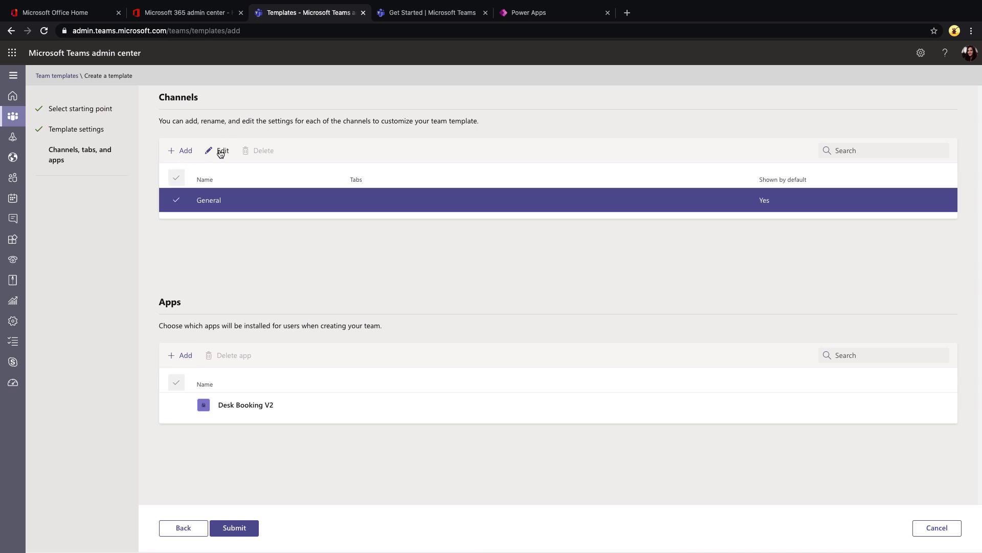
left_click(220, 151)
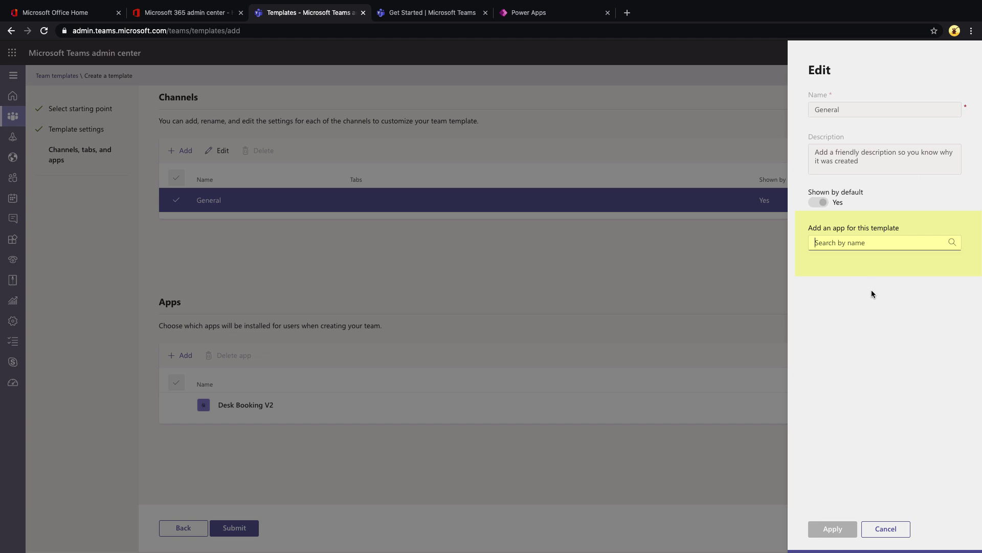
type("des")
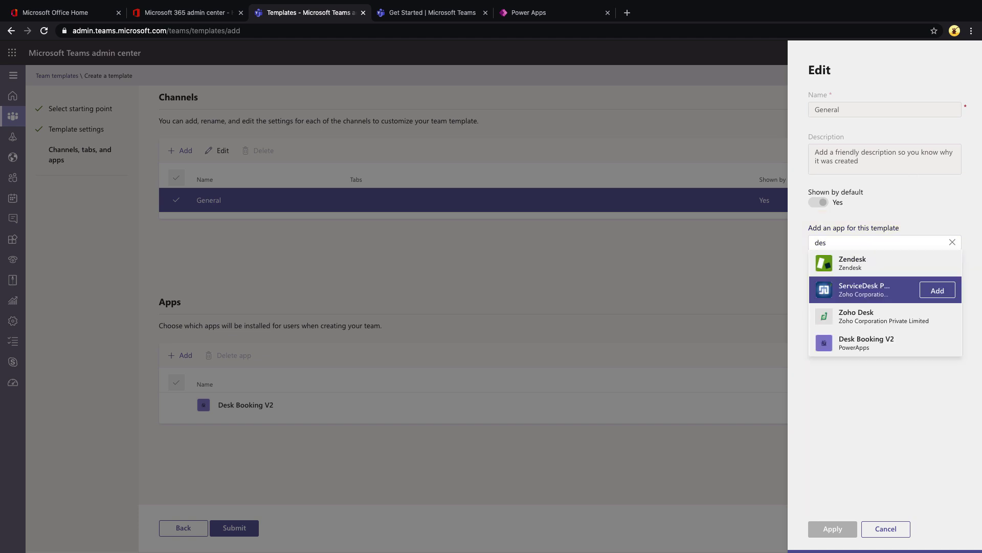
left_click(932, 342)
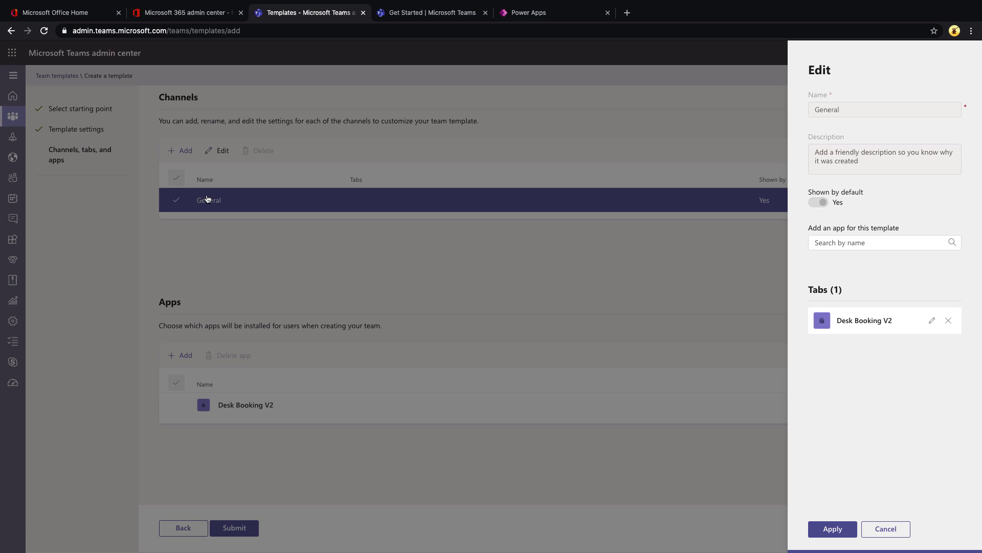
left_click(833, 528)
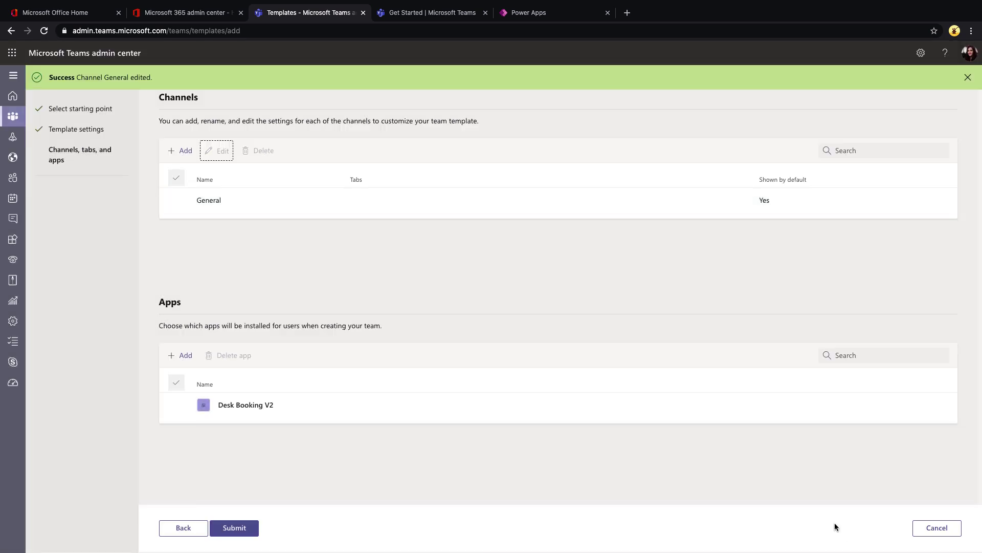
Step: Add a "Special Projects" channel with the PowerApps app Time Entry - Teams as a tab, and submit the template
left_click(176, 150)
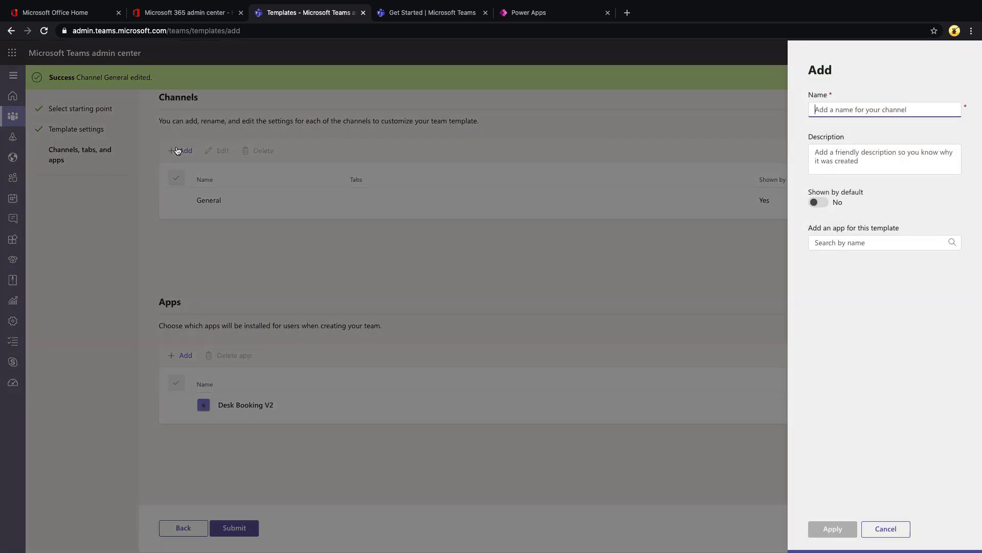
type("Speci")
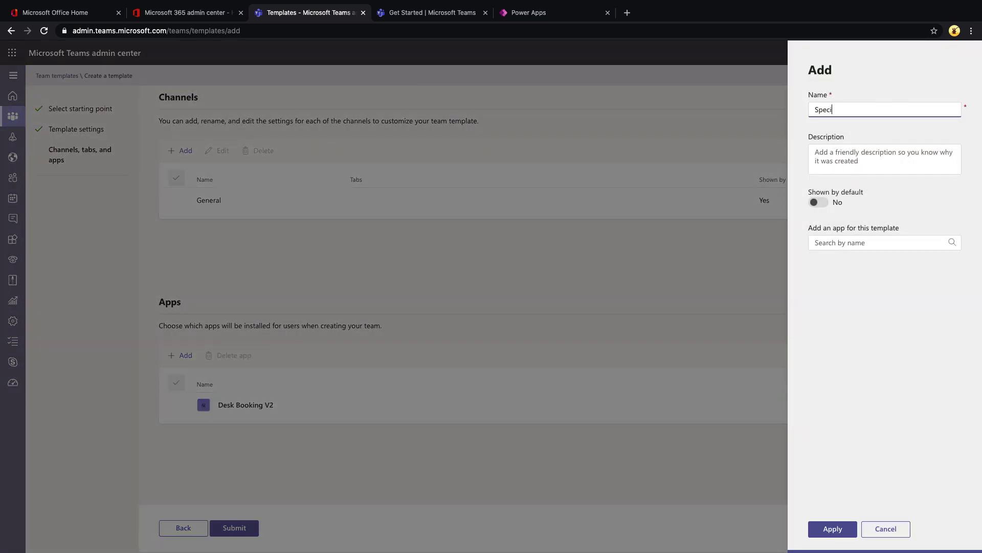
type("al Projects")
left_click(873, 243)
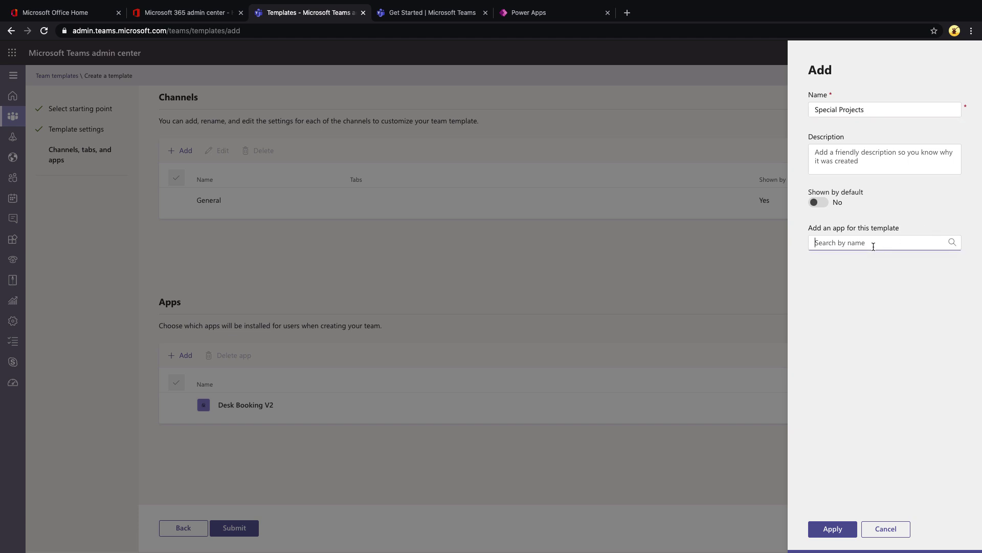
type("time")
mouse_move(882, 284)
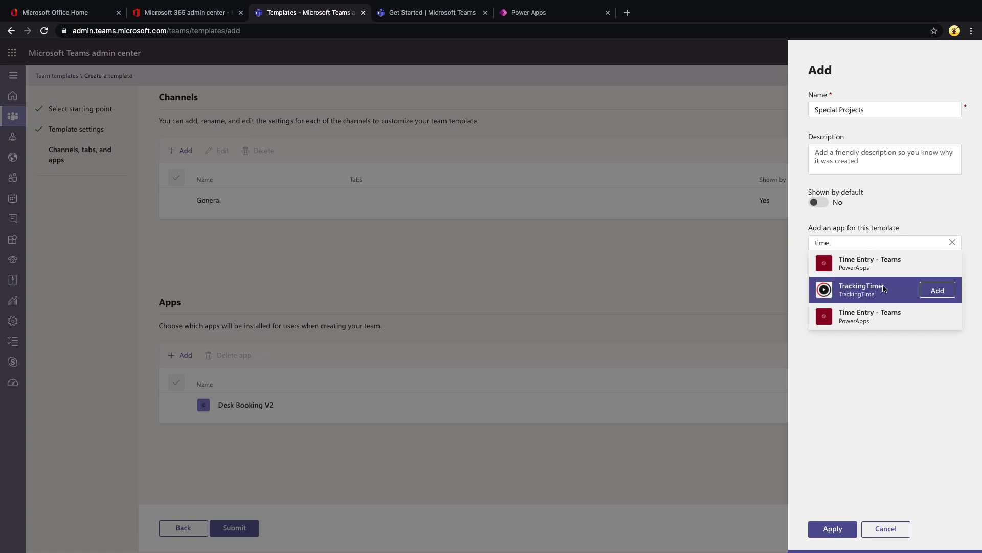
left_click(934, 265)
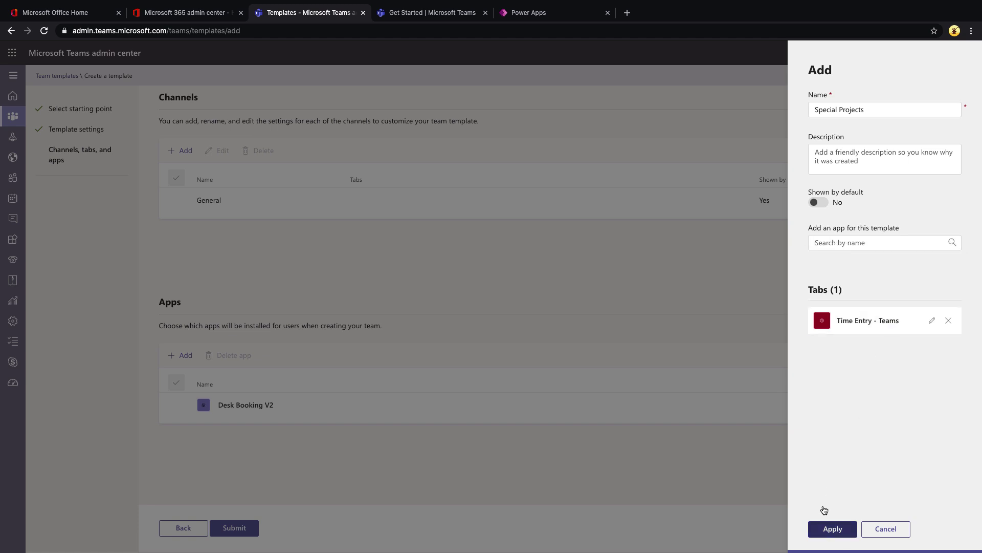
left_click(832, 535)
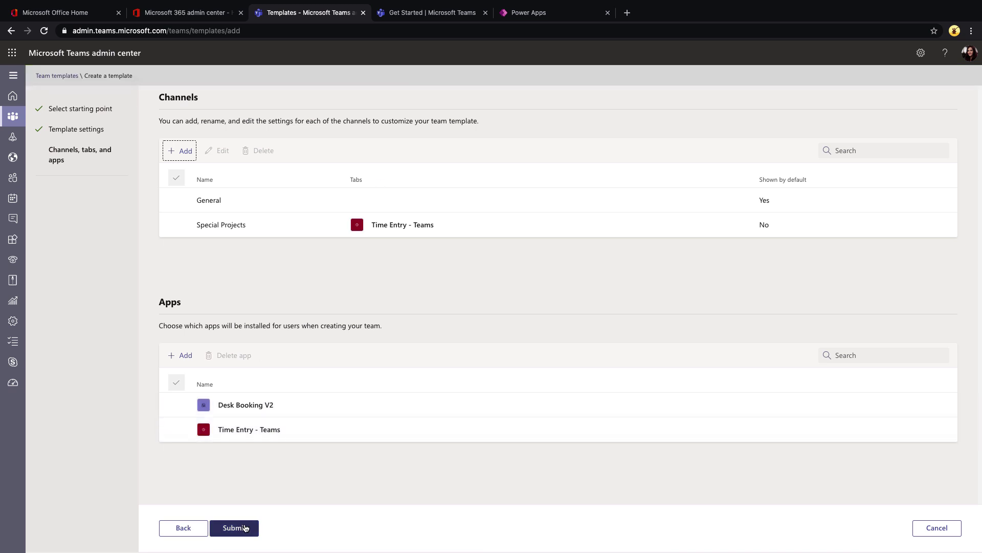
left_click(245, 527)
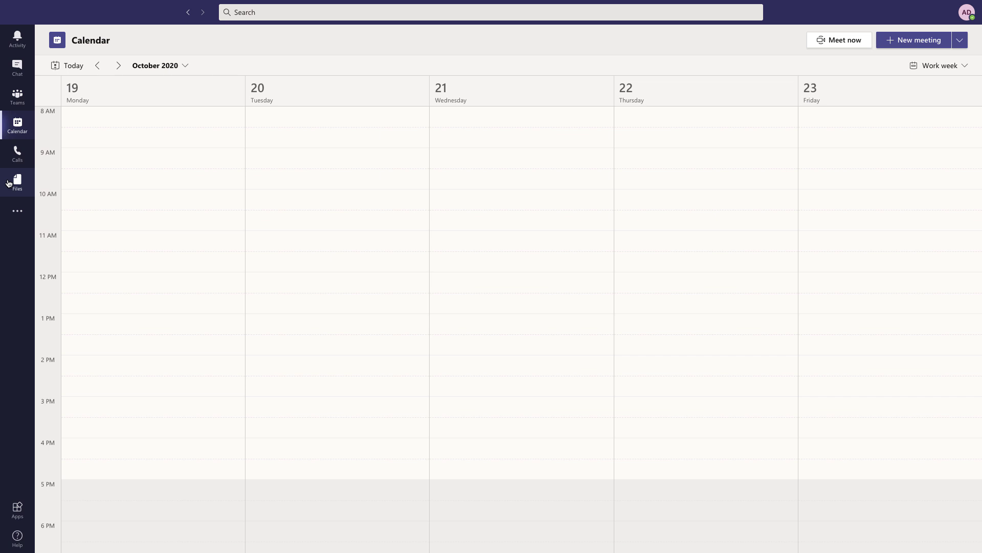
Step: Switch to Microsoft Teams and start creating a new team from the Manage a Project template
left_click(14, 94)
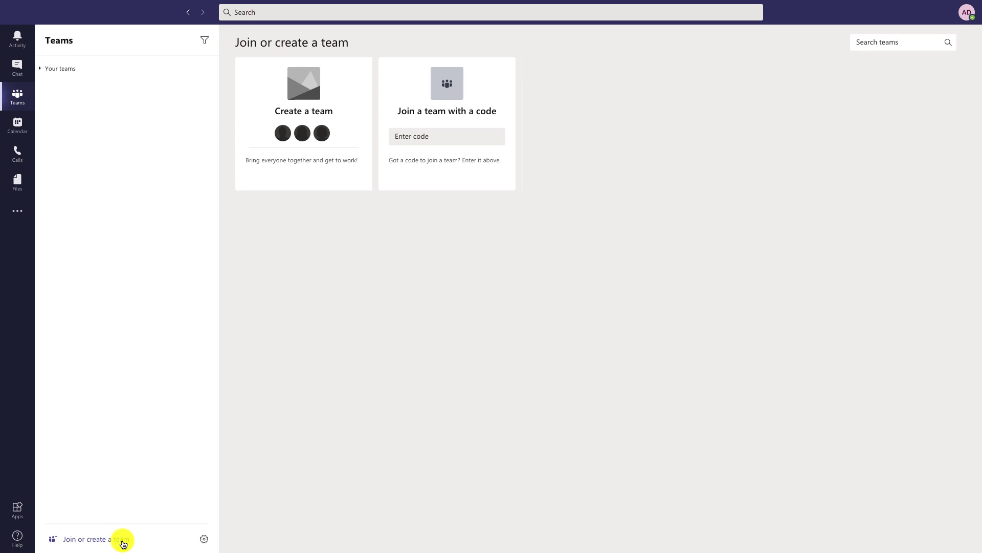
mouse_move(333, 168)
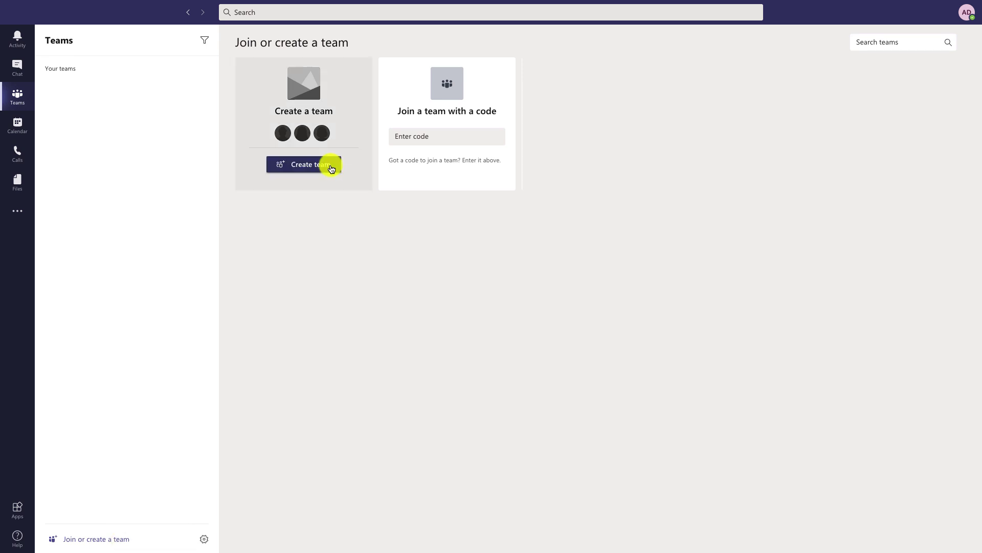
left_click(331, 168)
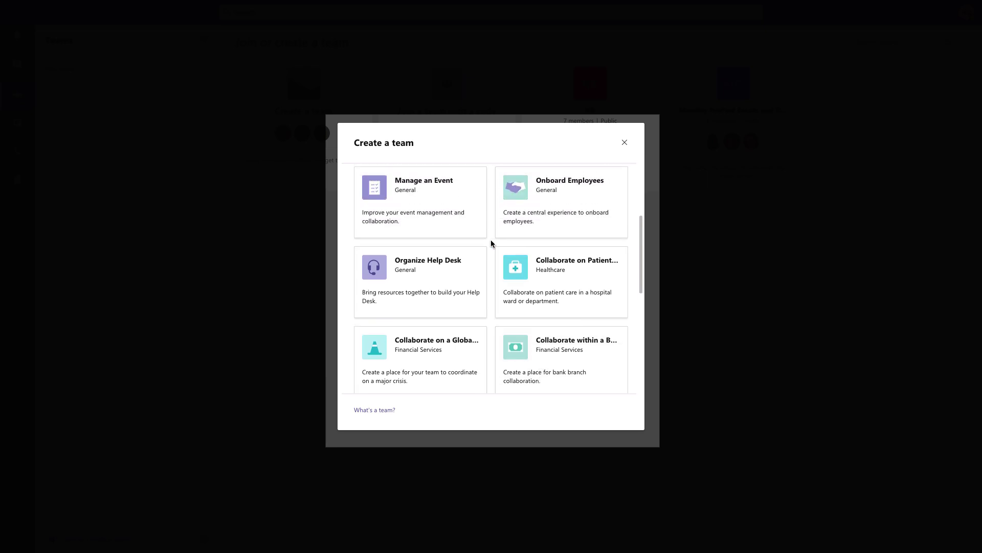
scroll(562, 238, "up", 3)
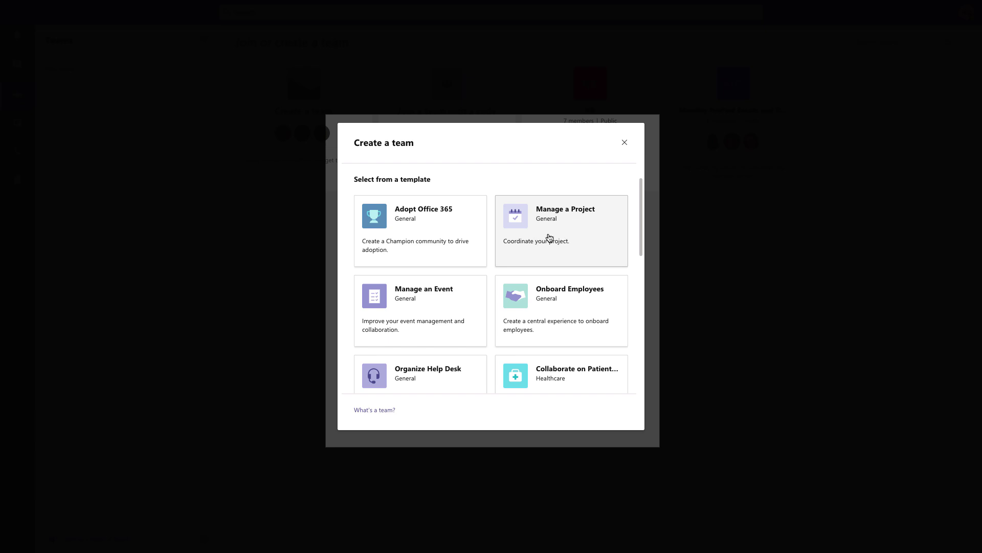
left_click(549, 238)
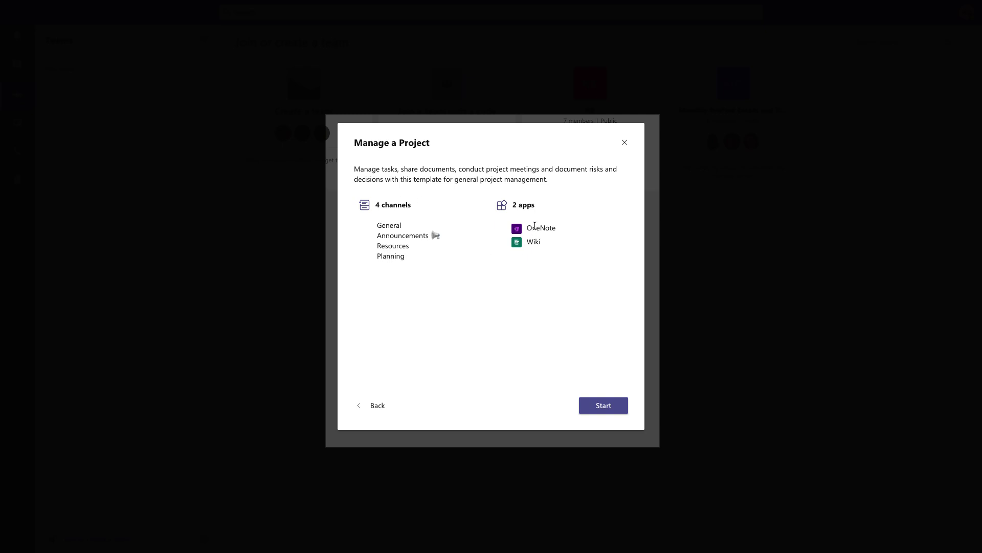
left_click(604, 406)
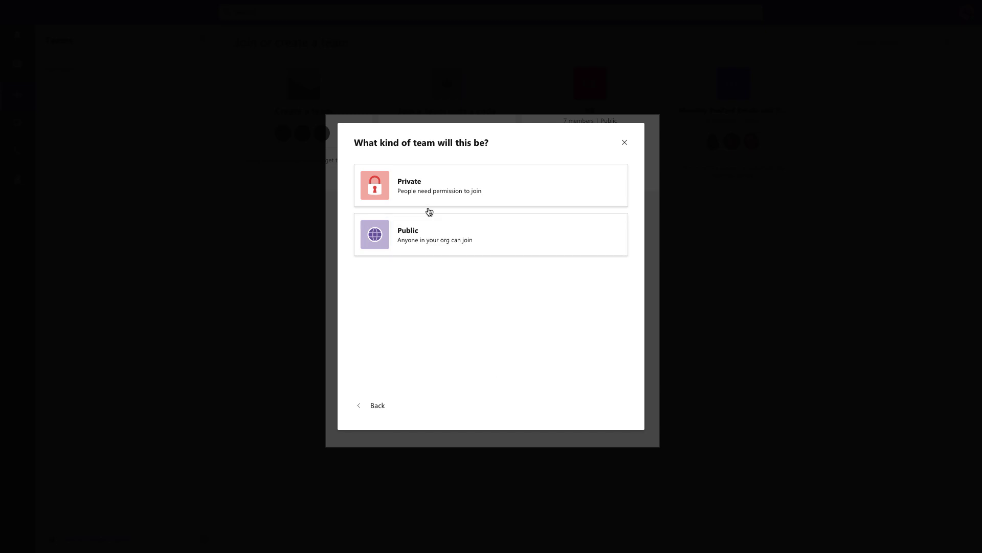
Step: Create the team as private with the name "April Test Team", skip adding members, and open its list of hidden channels
left_click(427, 197)
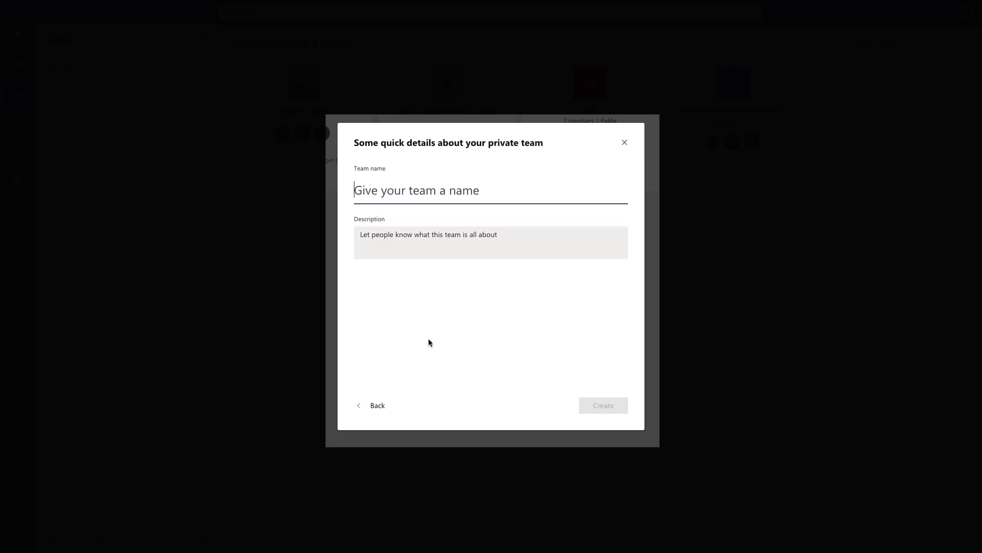
type("April Test Team")
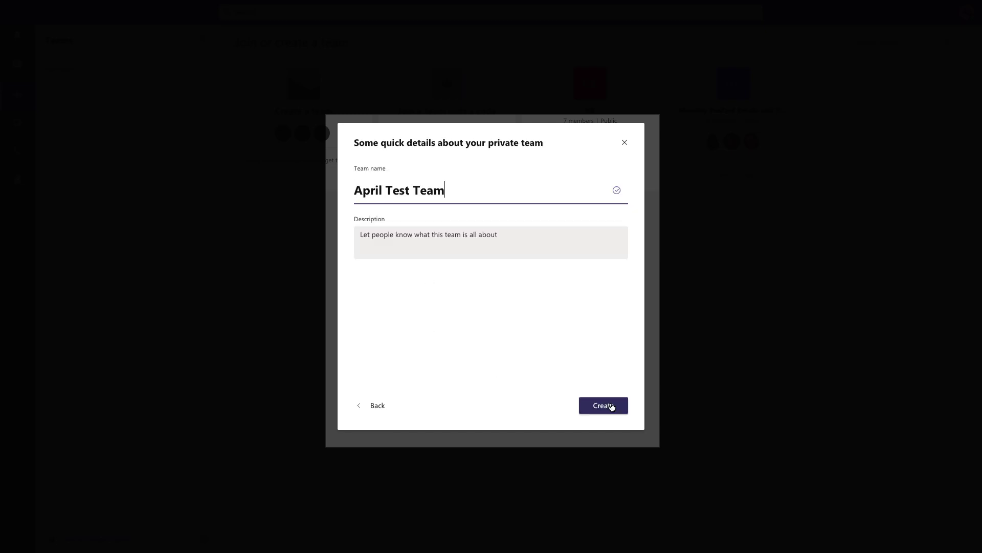
left_click(611, 406)
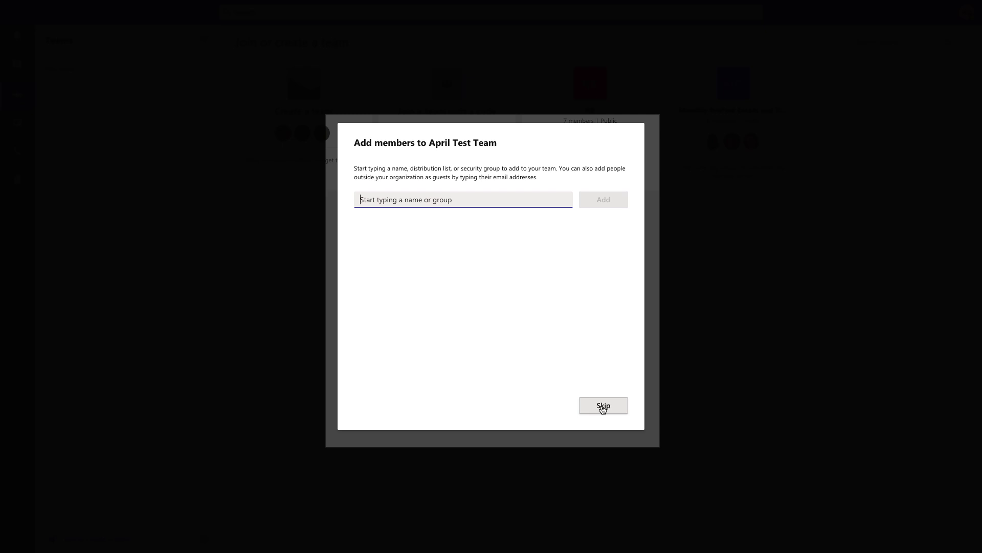
left_click(603, 405)
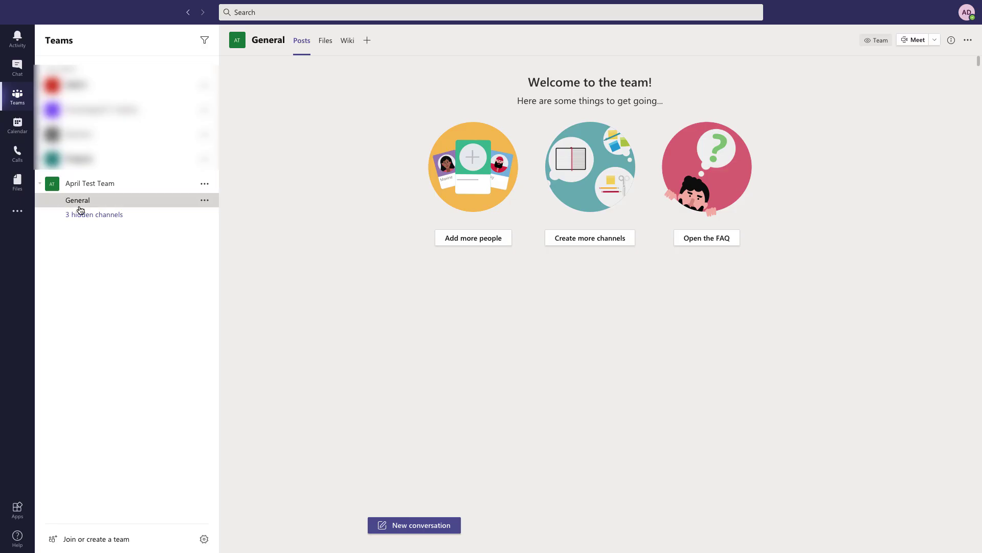
left_click(123, 215)
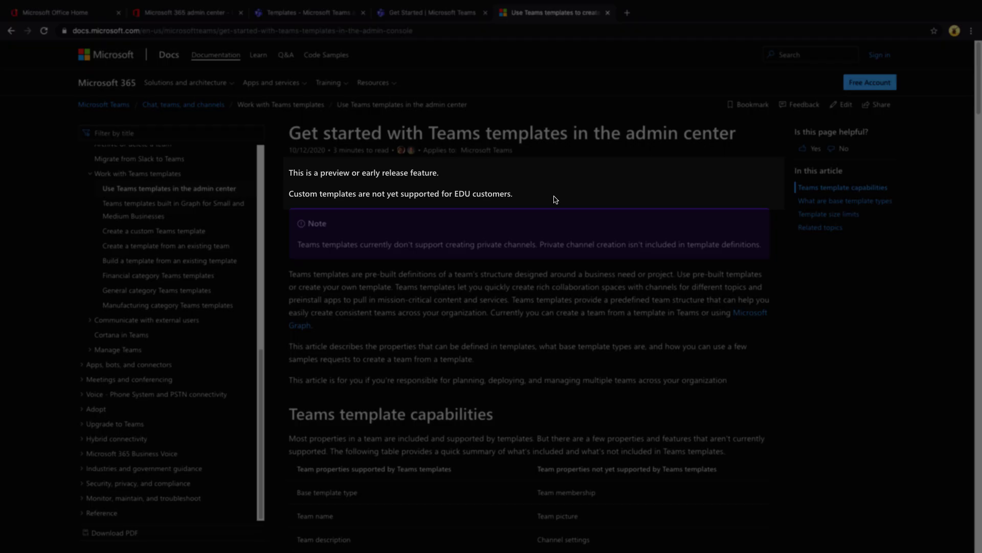
Step: Examine the Microsoft Docs article on Teams templates for supported properties, base template types and template size limits
scroll(829, 402, "down", 6)
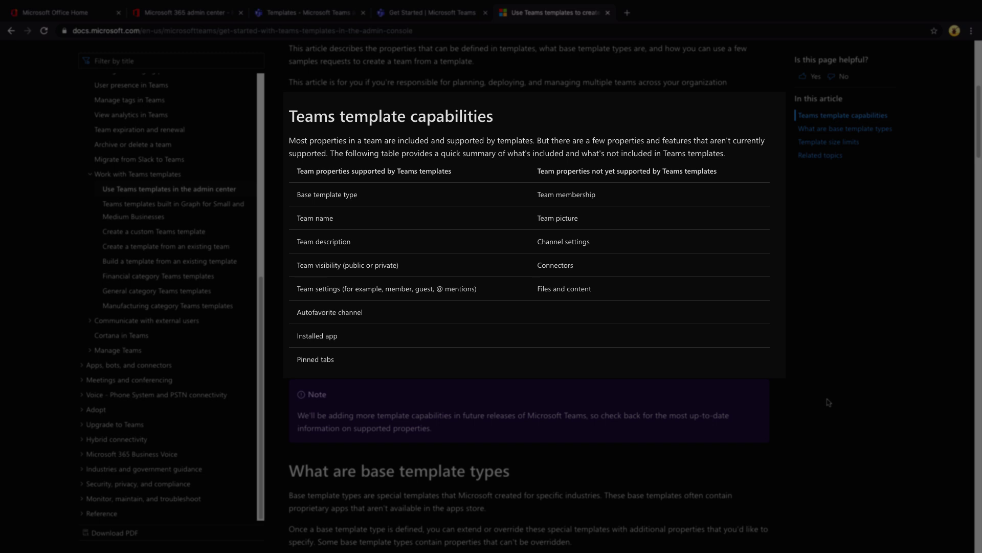
scroll(829, 402, "down", 4)
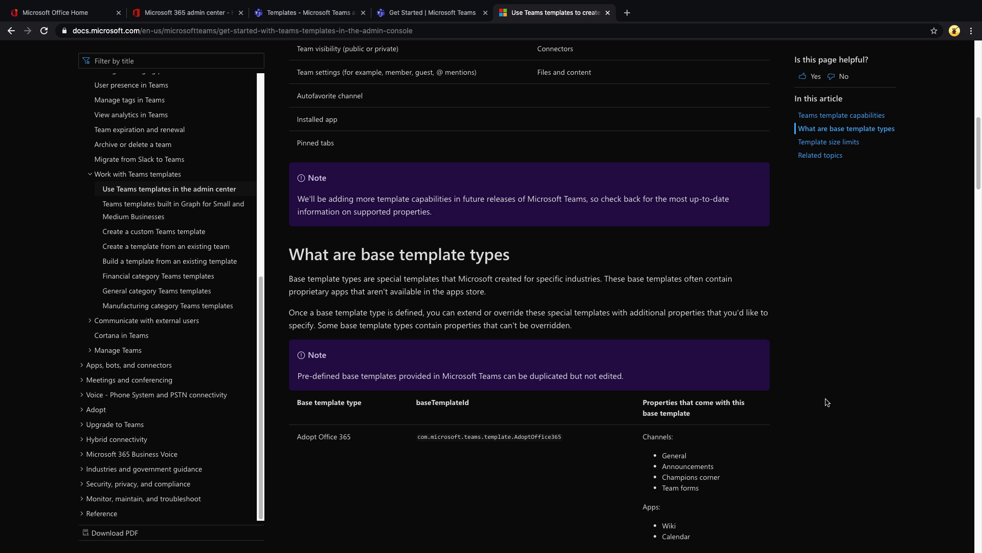
scroll(828, 402, "down", 4)
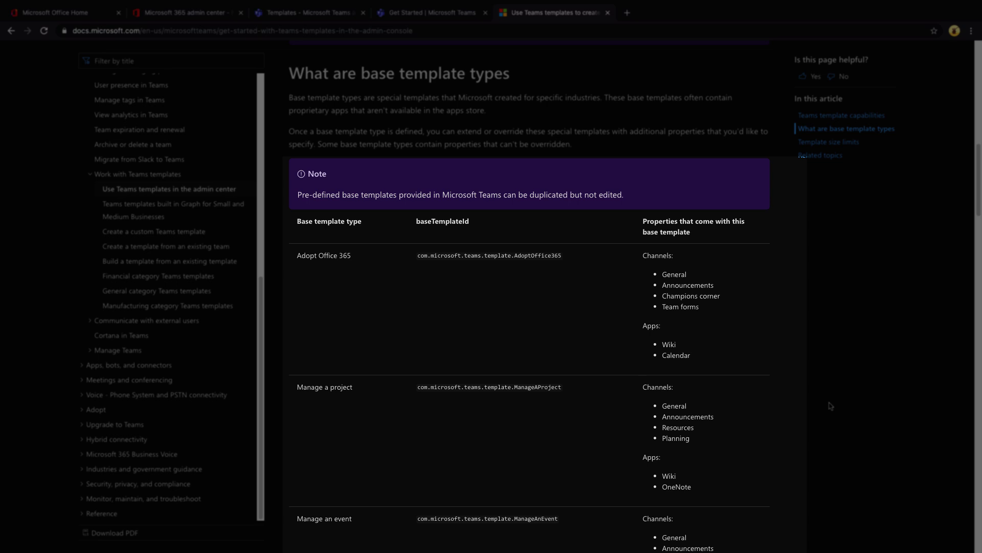
scroll(831, 406, "down", 10)
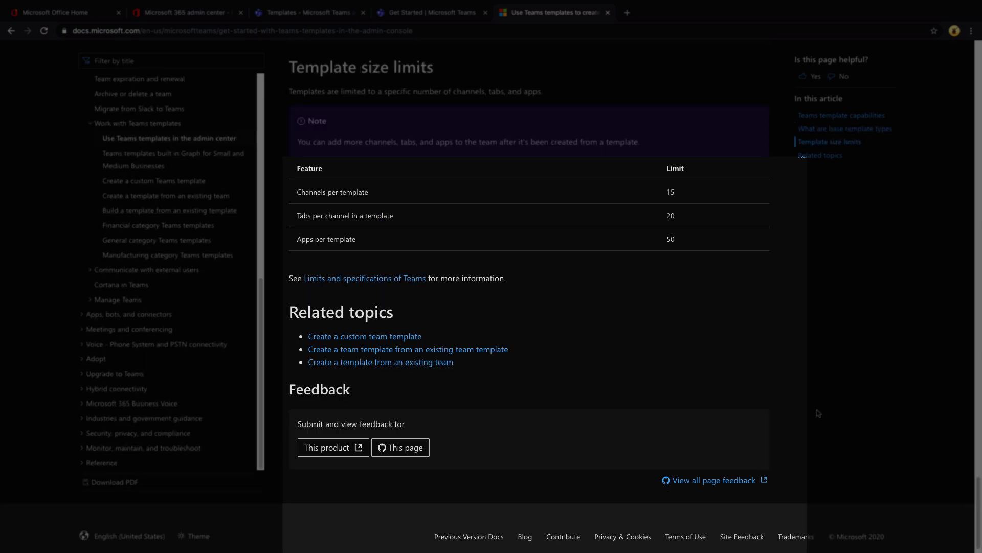